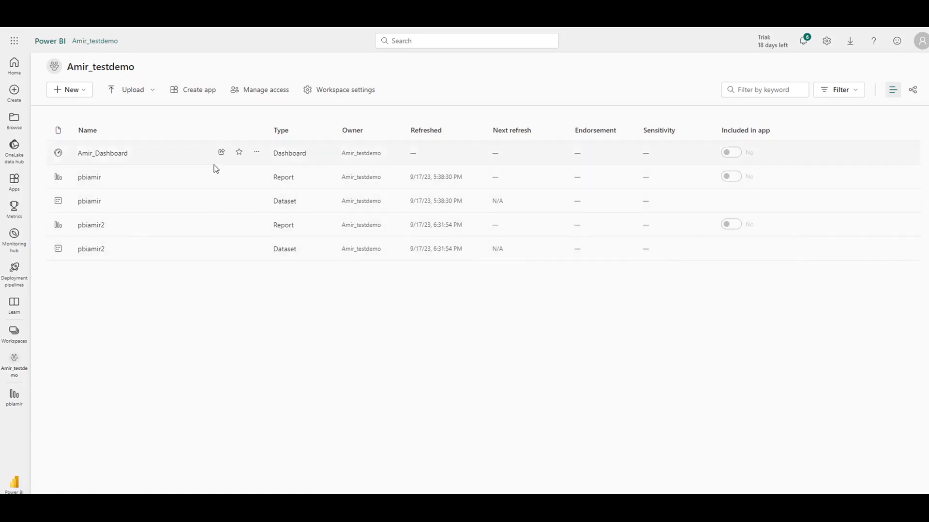
Step: Open the first report in the Power BI workspace to view its visuals, and switch to Metadata Command Center
click(86, 179)
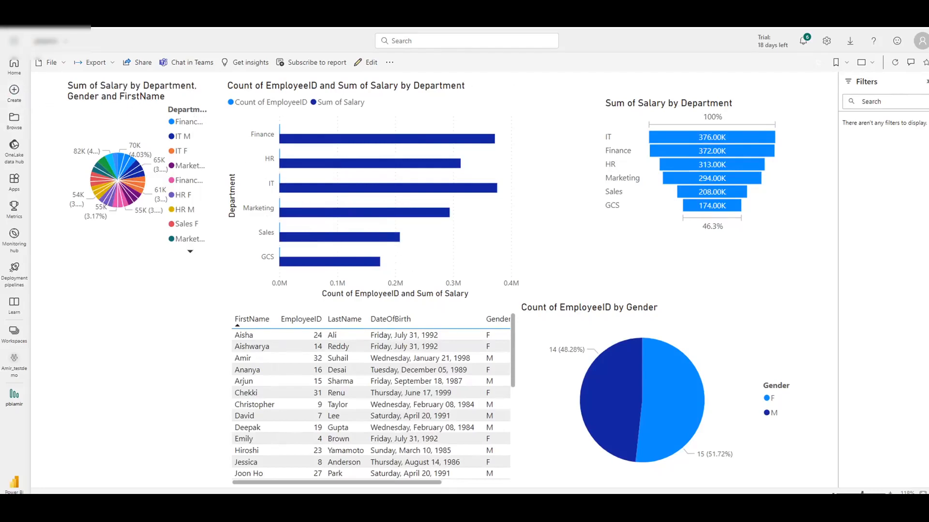
click(17, 24)
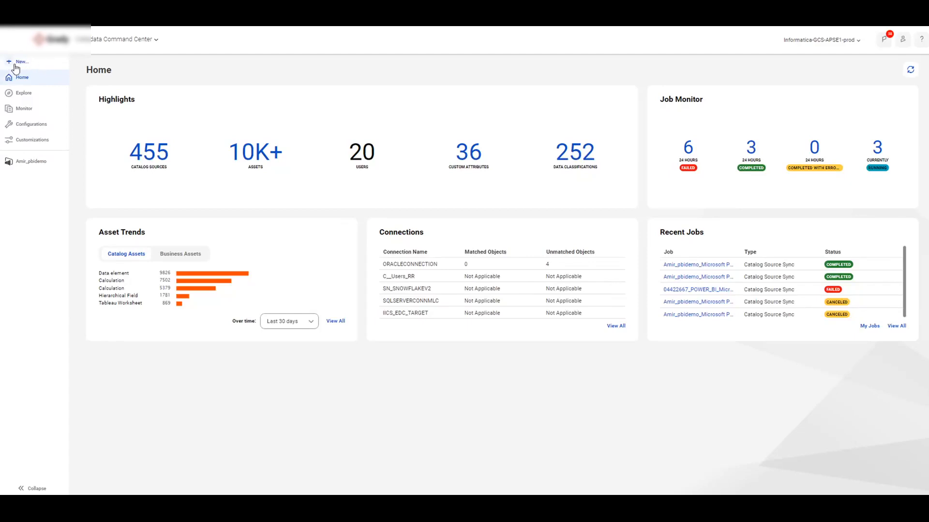
Step: Search the predefined catalog sources for "Microsoft power" and create a new Microsoft Power BI catalog source
click(18, 62)
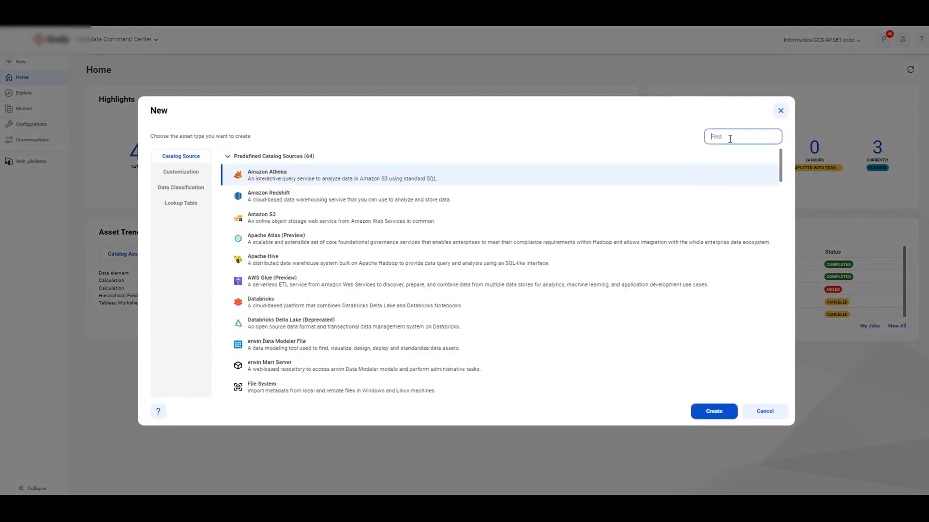
text(Microsoft)
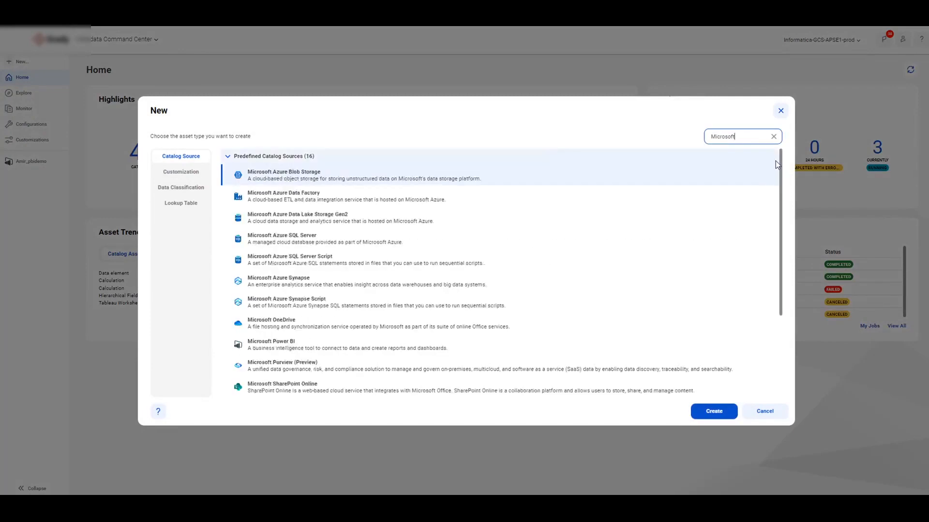
text( power)
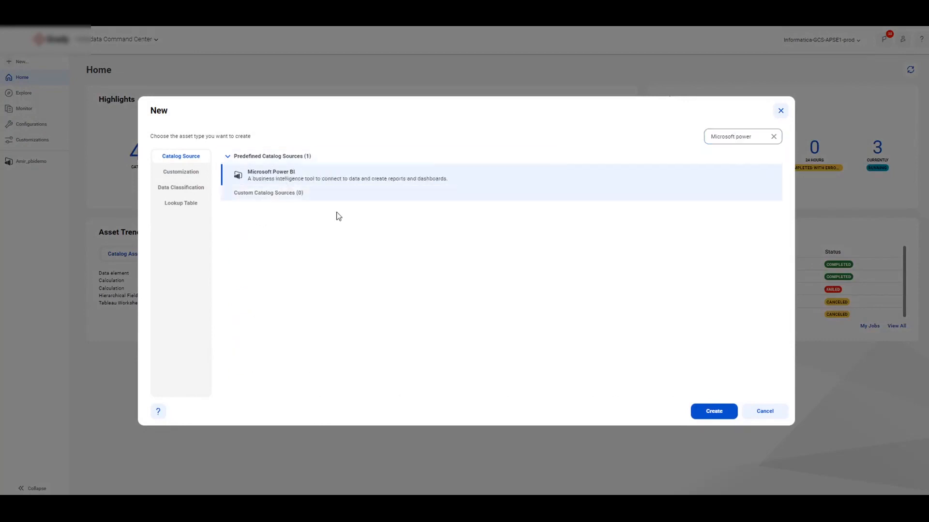
click(714, 413)
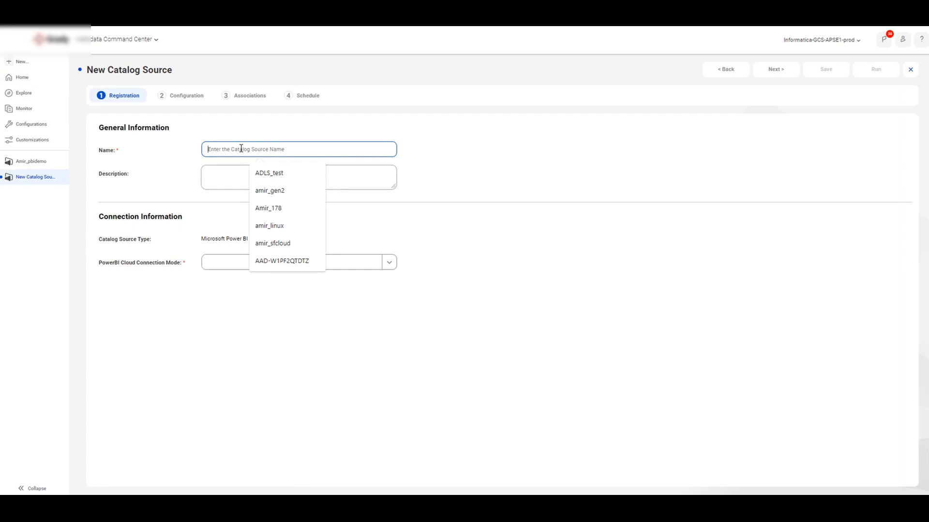
Step: Name the new catalog source Test1 and set its PowerBI Cloud Connection Mode to Service Principal
text(A)
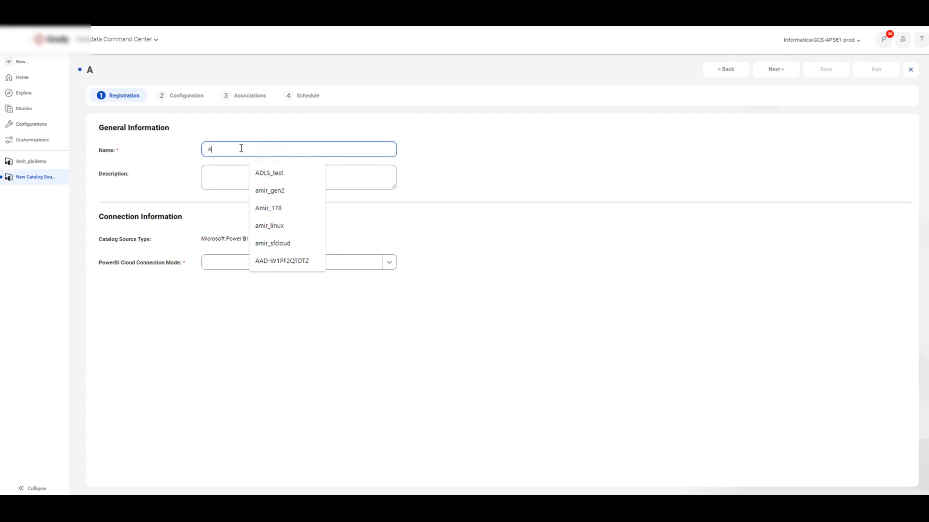
key(BackSpace)
text(Test1)
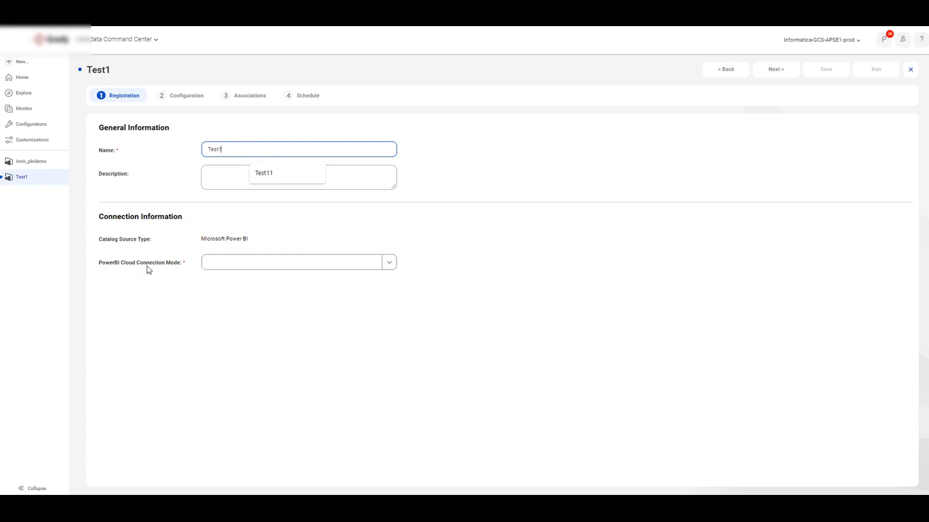
click(390, 262)
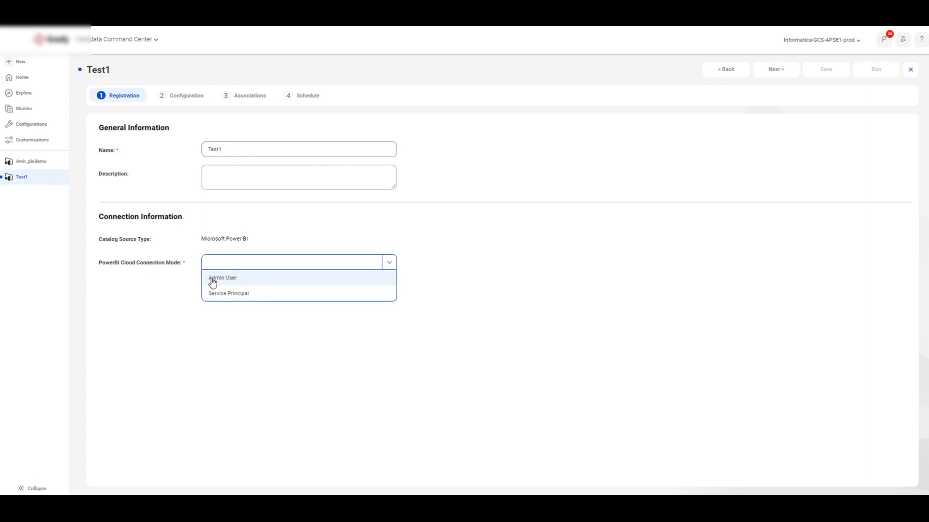
click(237, 294)
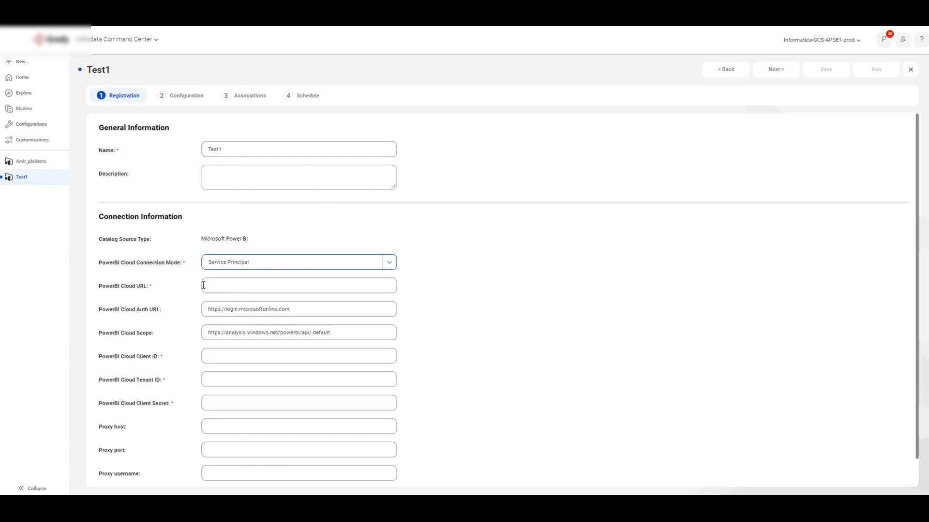
scroll(211, 298, down, 1)
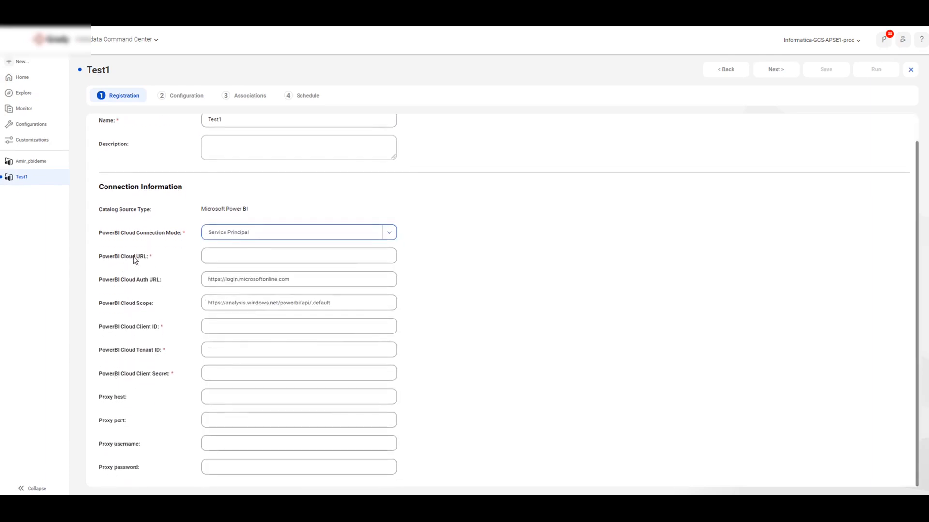
Step: Open the existing Power BI demo catalog source and examine its cloud URL, auth URL, scope, client ID and tenant ID
click(30, 164)
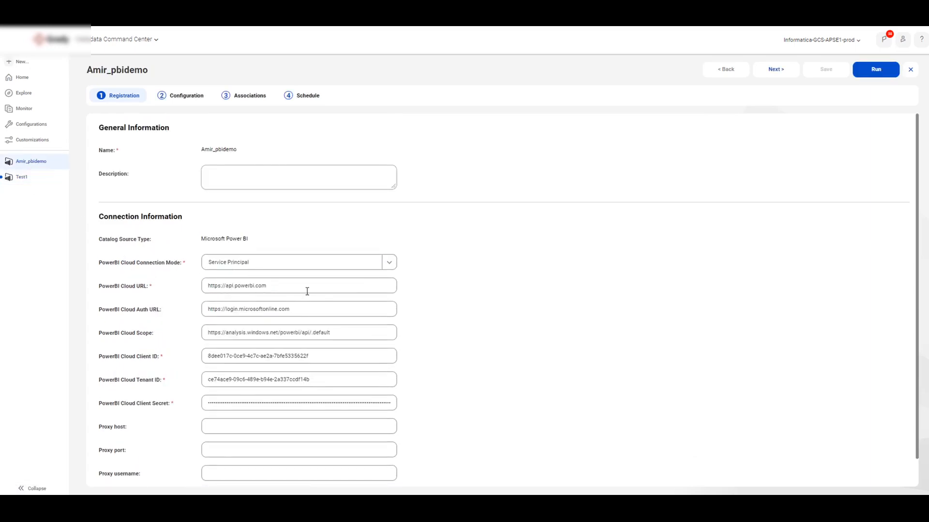
drag(210, 286, 284, 286)
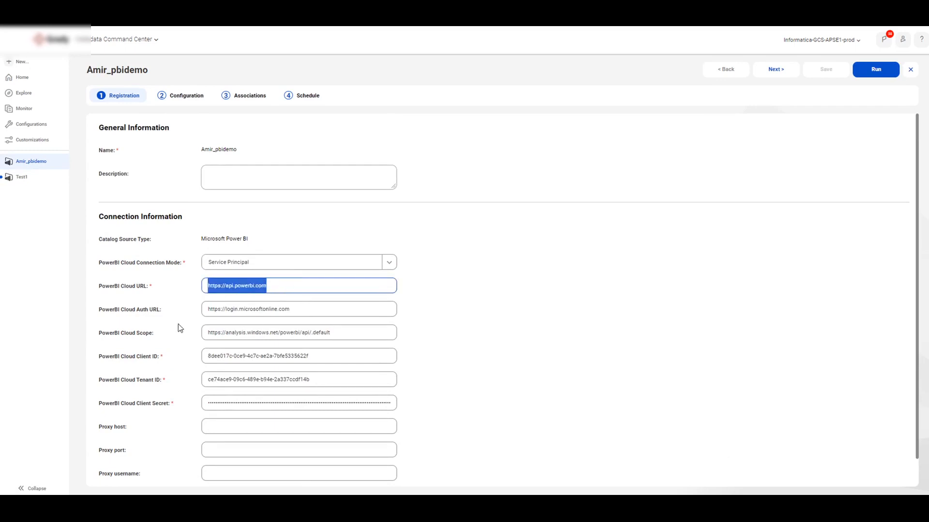
click(207, 310)
drag(207, 310, 301, 308)
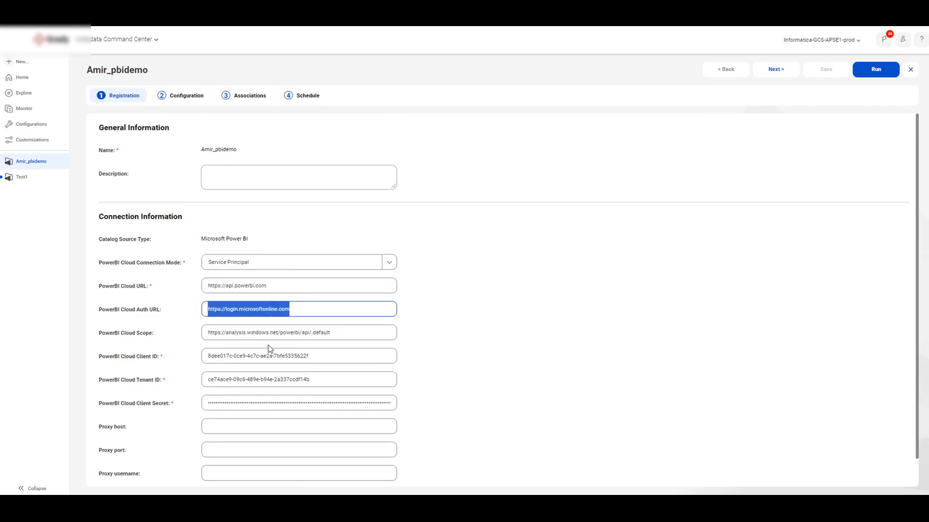
click(209, 332)
triple_click(218, 334)
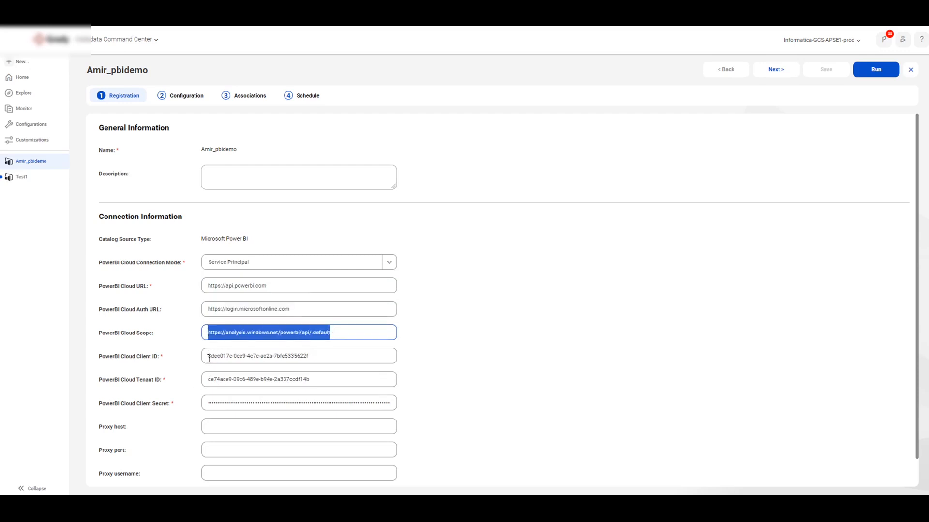
drag(205, 357, 217, 385)
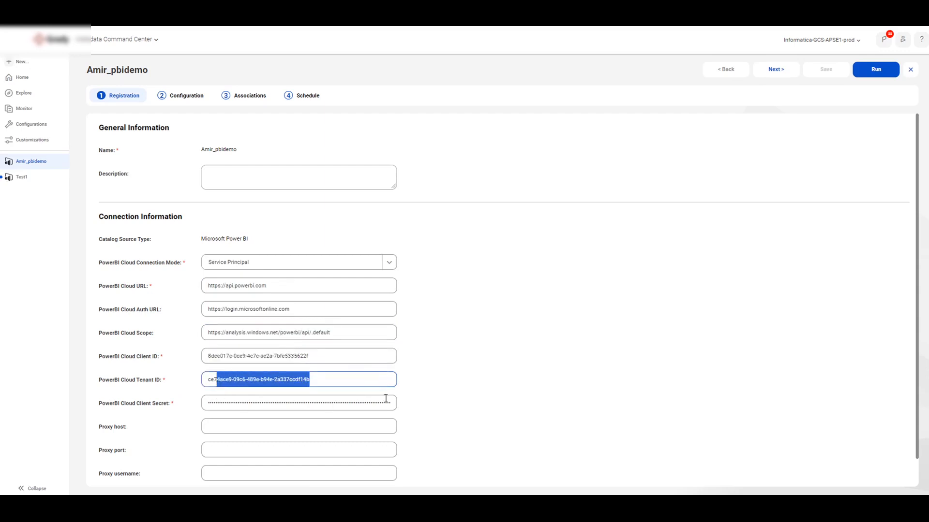
Step: Review the optional proxy host, port, username and password fields of the demo catalog source's connection
scroll(387, 402, down, 1)
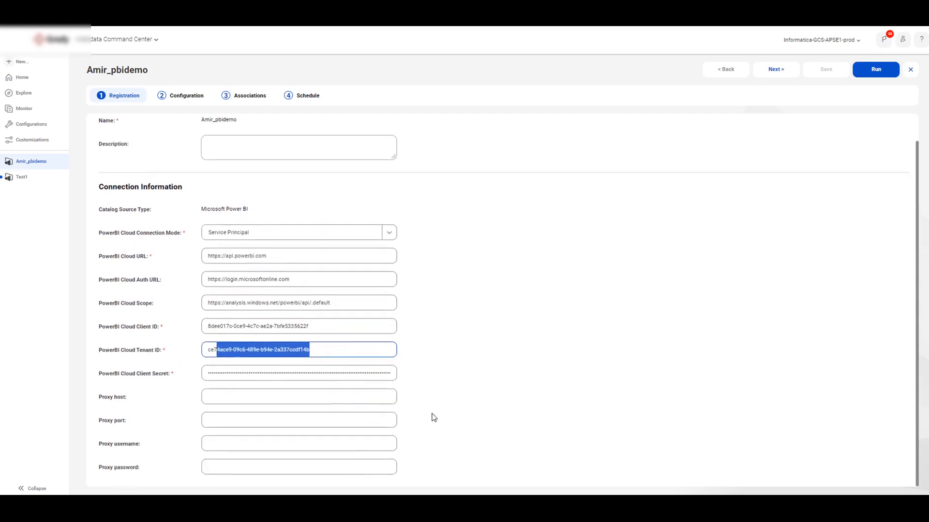
click(230, 397)
click(230, 418)
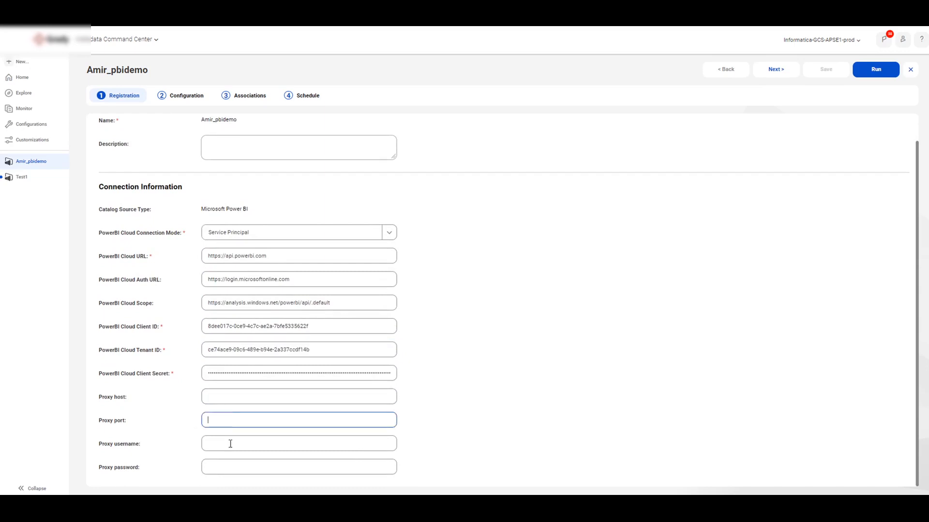
click(229, 444)
click(232, 468)
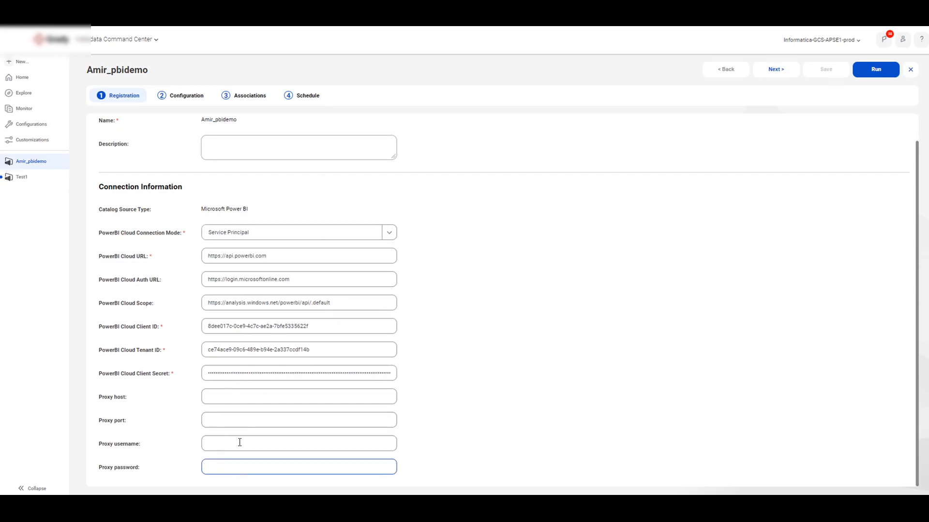
scroll(557, 256, up, 2)
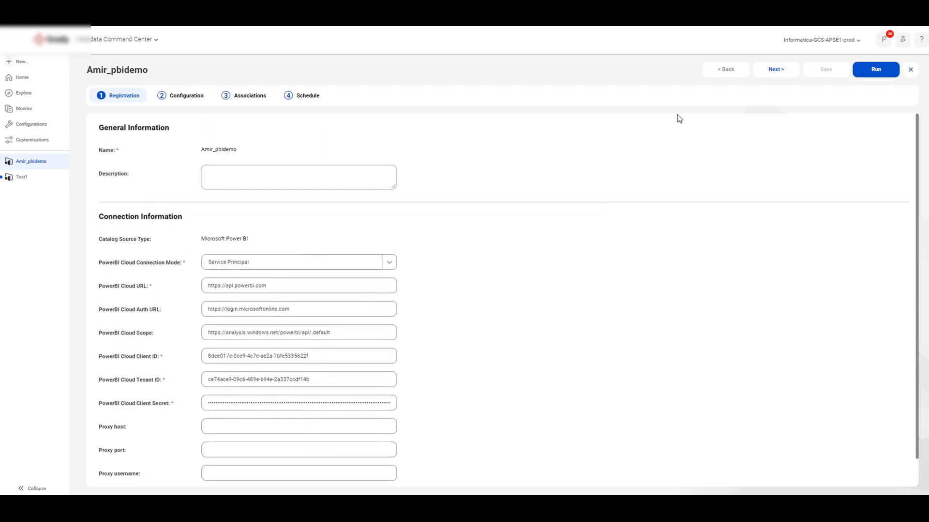
Step: Go to the demo source's Configuration stage and examine the available runtime environments and the Metadata Change Option
click(769, 71)
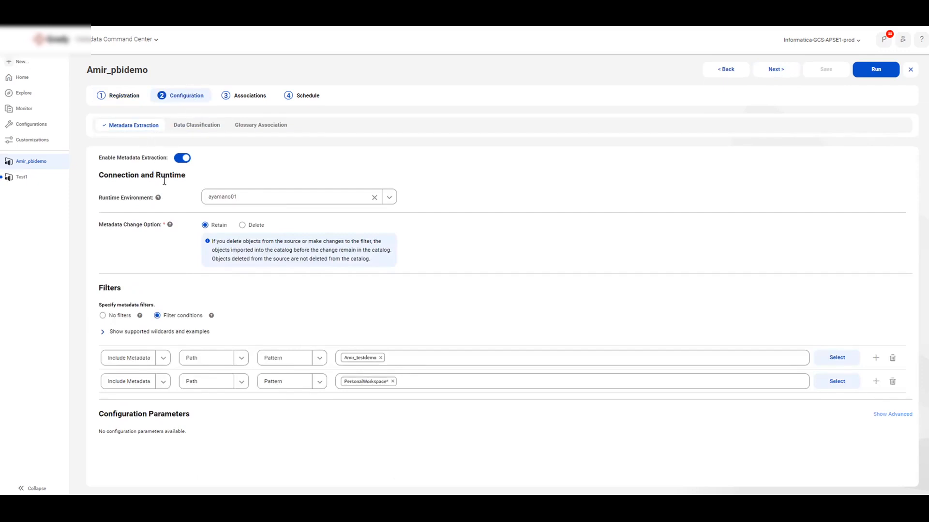
drag(96, 196, 155, 200)
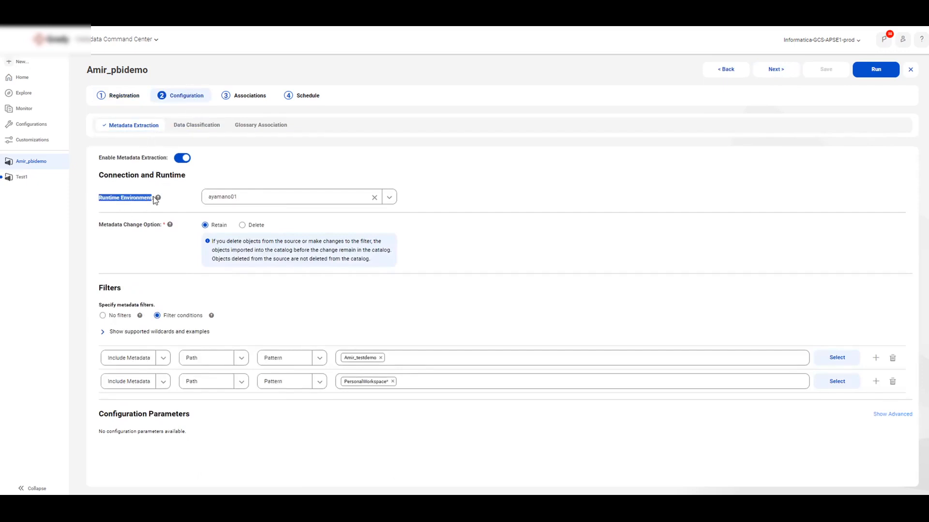
click(171, 199)
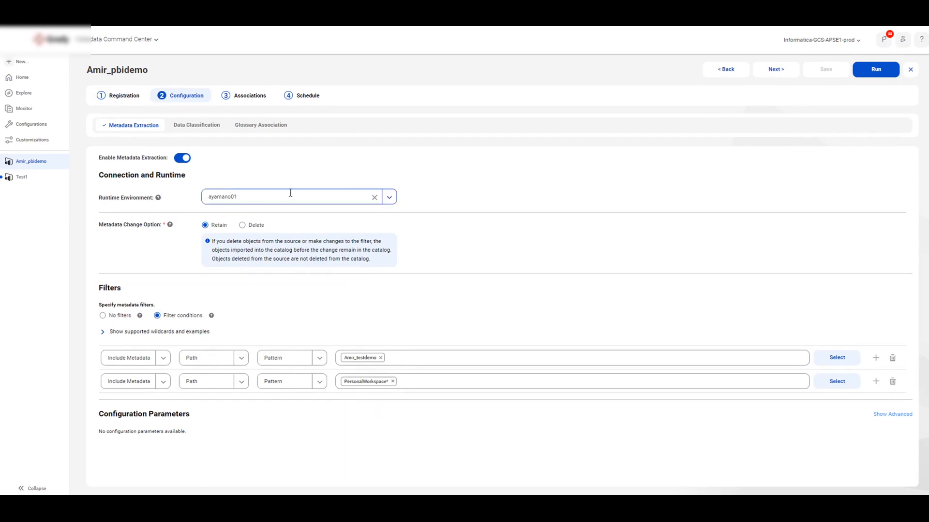
click(389, 198)
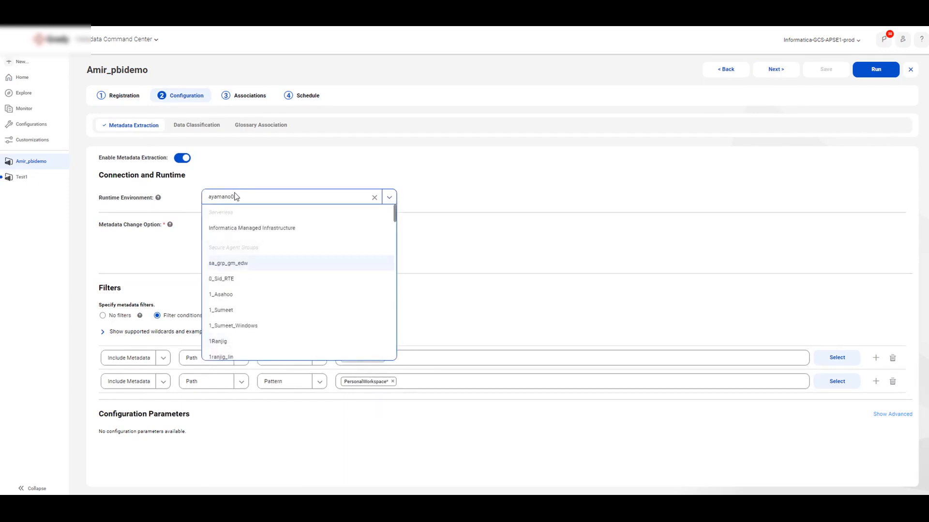
click(422, 184)
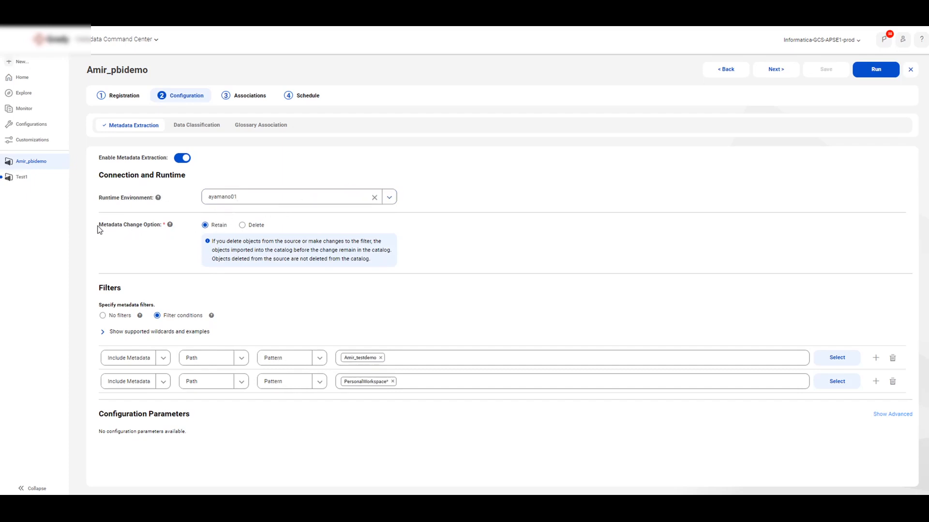
drag(115, 227, 156, 227)
click(170, 238)
Step: Add a third metadata filter condition set to Include Metadata with Path as the object type
click(876, 382)
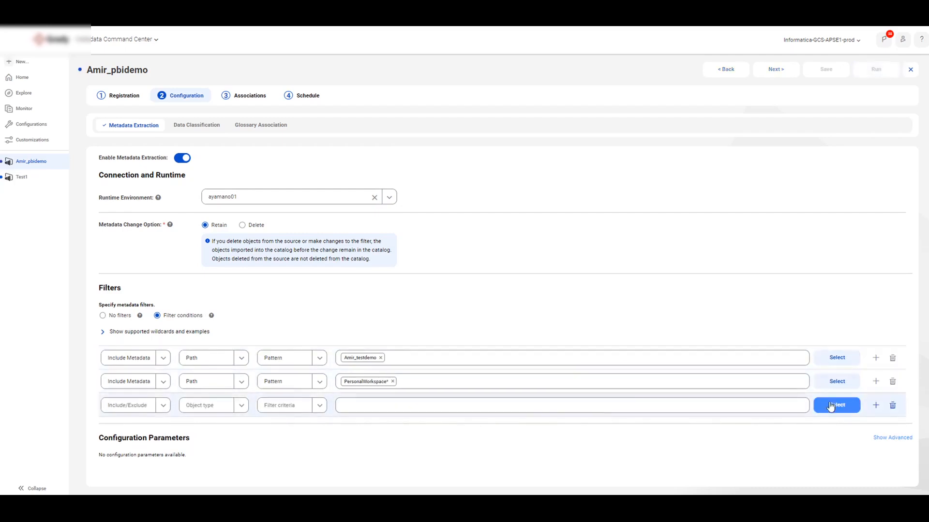
click(163, 405)
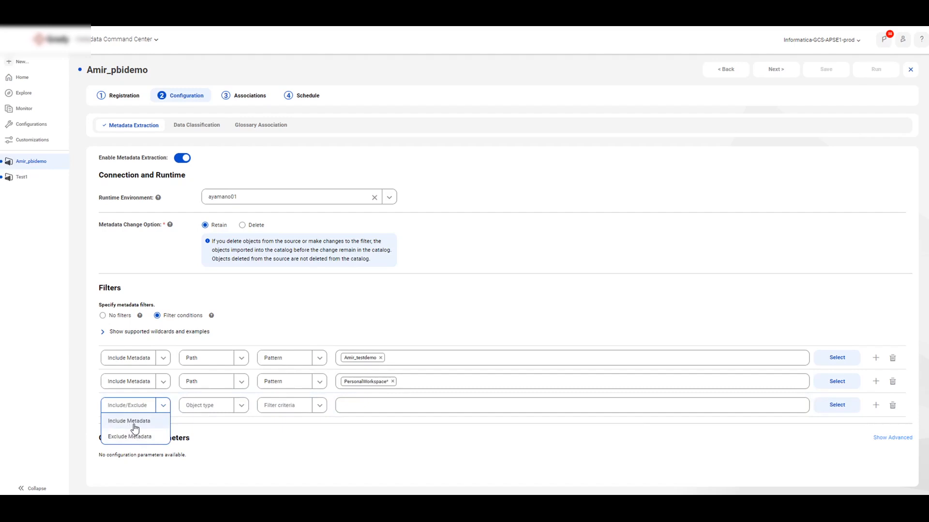
click(128, 422)
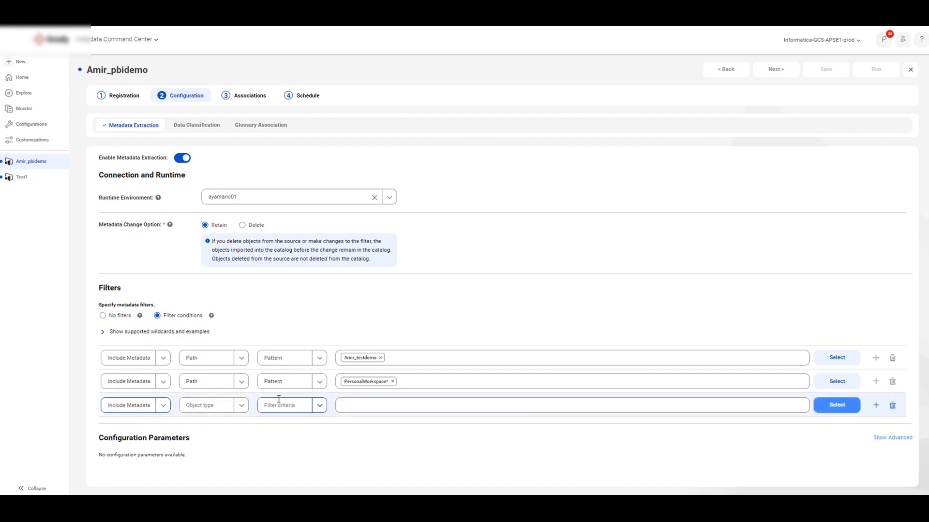
click(241, 406)
click(201, 423)
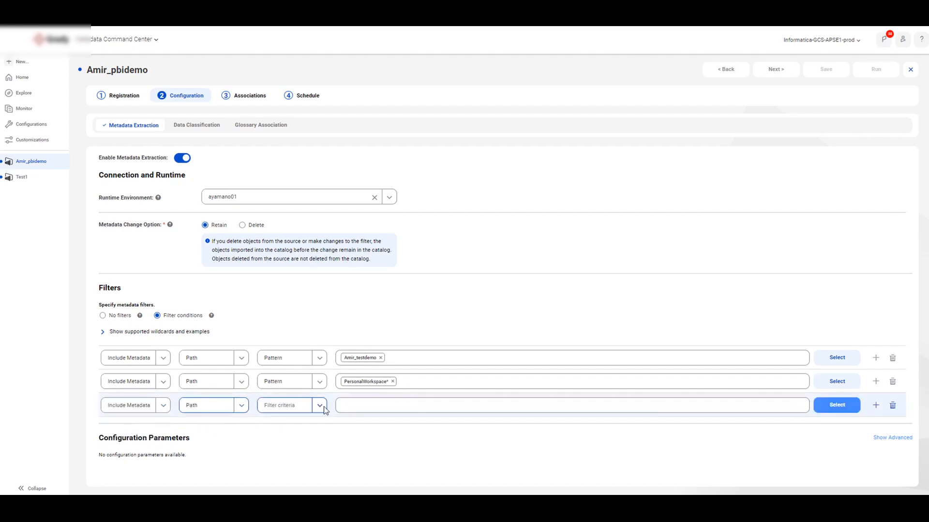
Step: Try entering ABC/Report* as the value of the third filter condition, and discard the entry
click(826, 410)
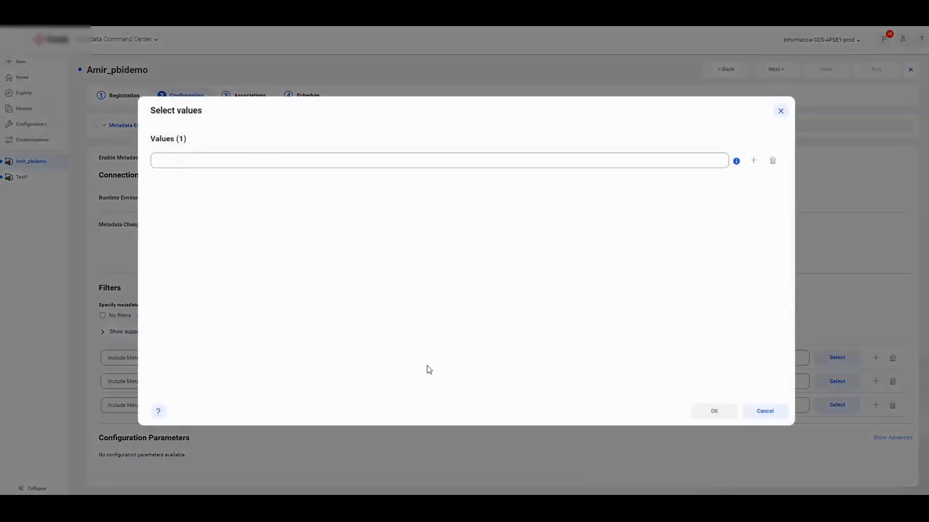
click(312, 161)
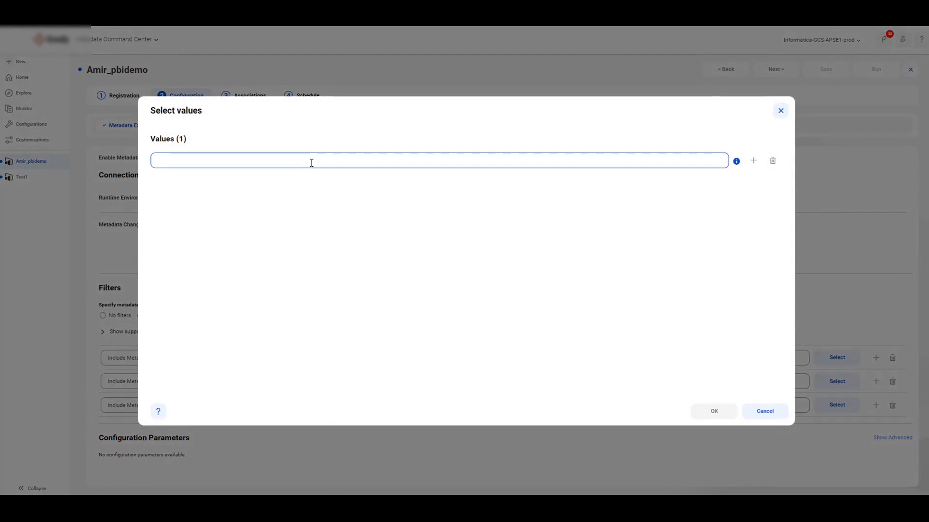
text(ABC/)
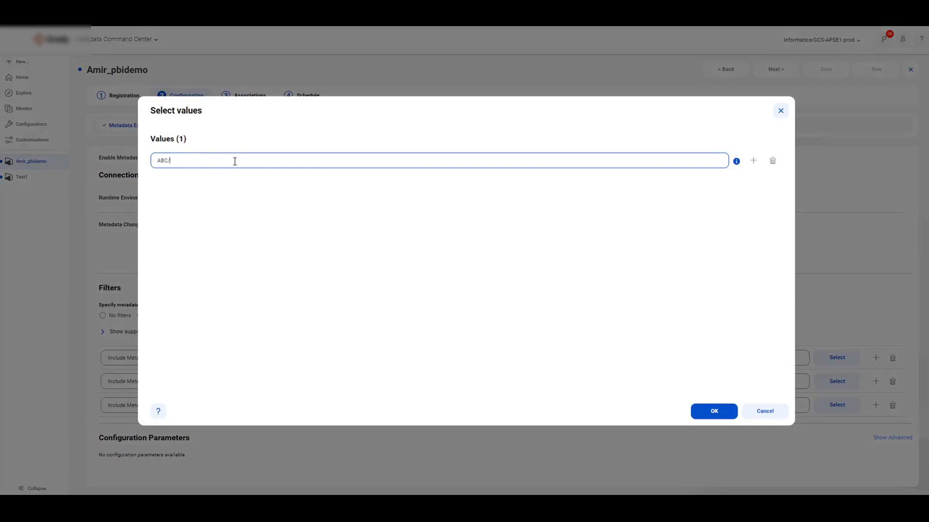
text(RE)
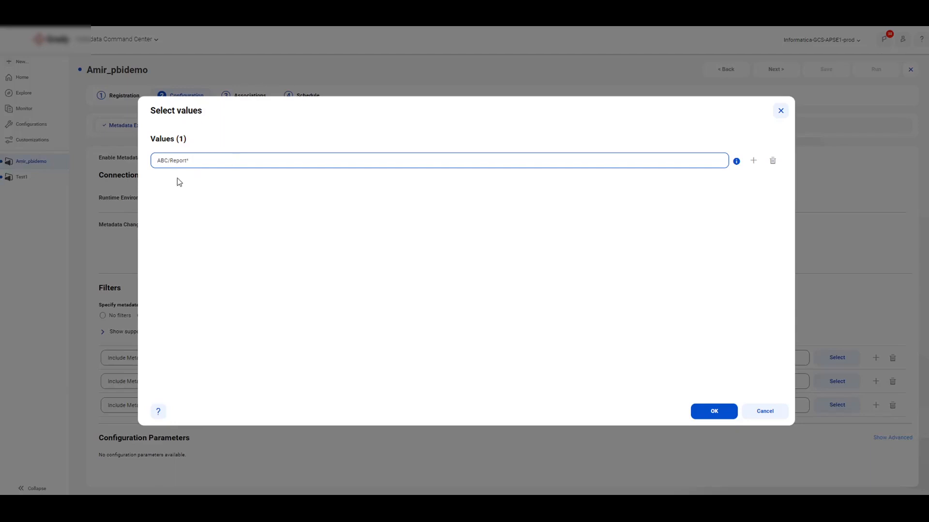
drag(189, 162, 170, 162)
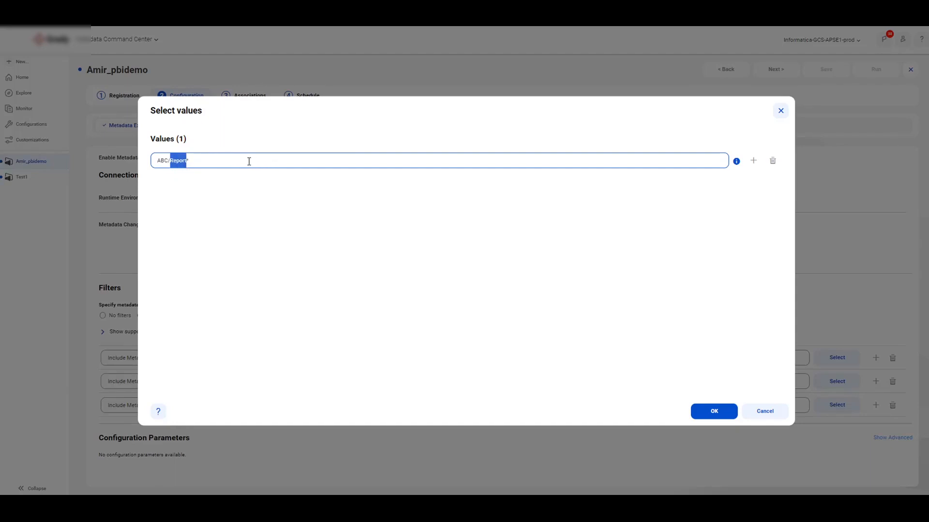
click(763, 414)
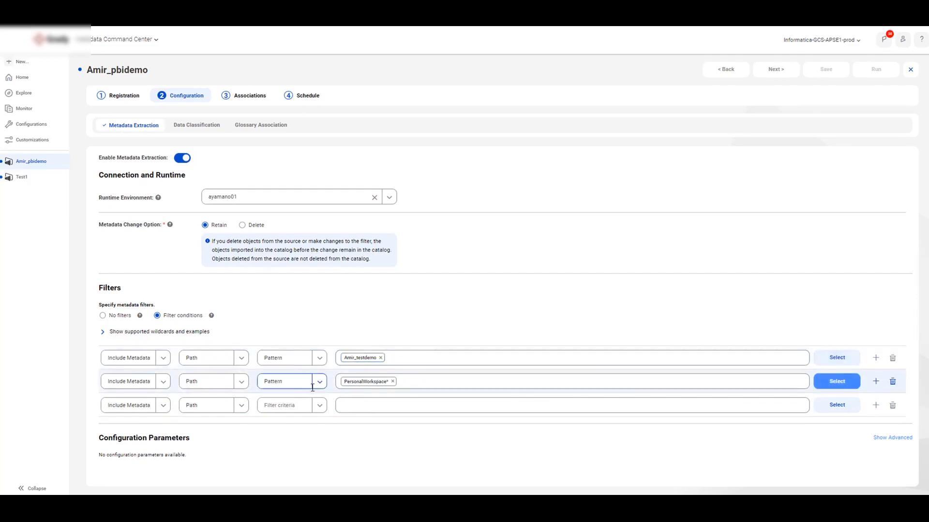
Step: Show the advanced configuration parameters and review the Include personal workspaces and Workspaces modified since options
click(880, 438)
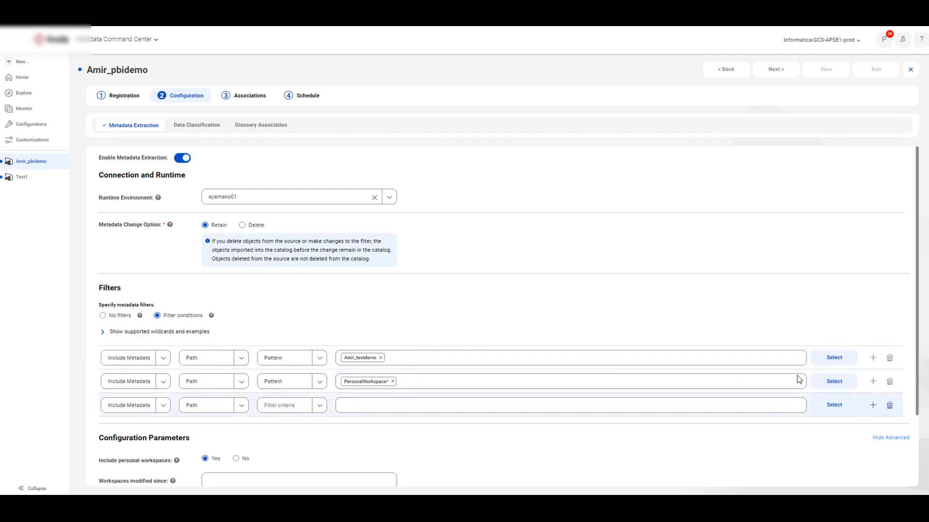
scroll(626, 311, down, 2)
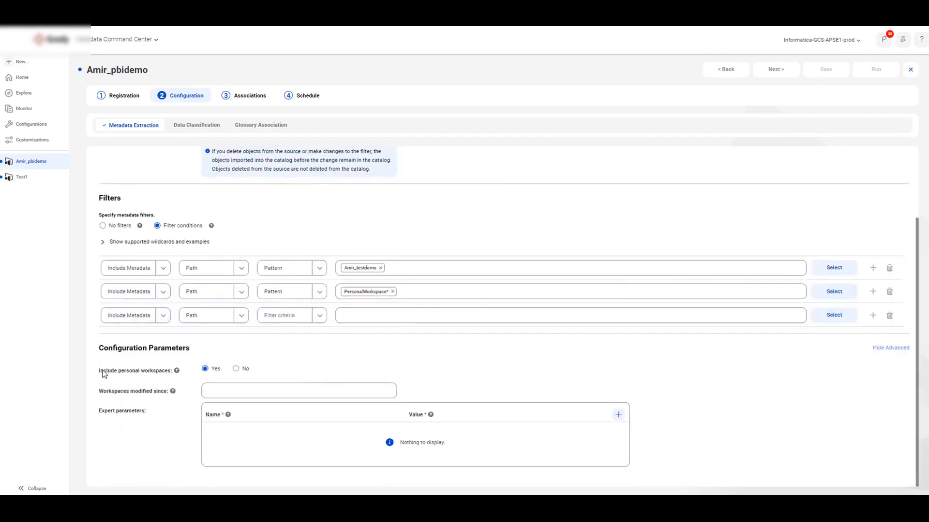
drag(100, 370, 166, 371)
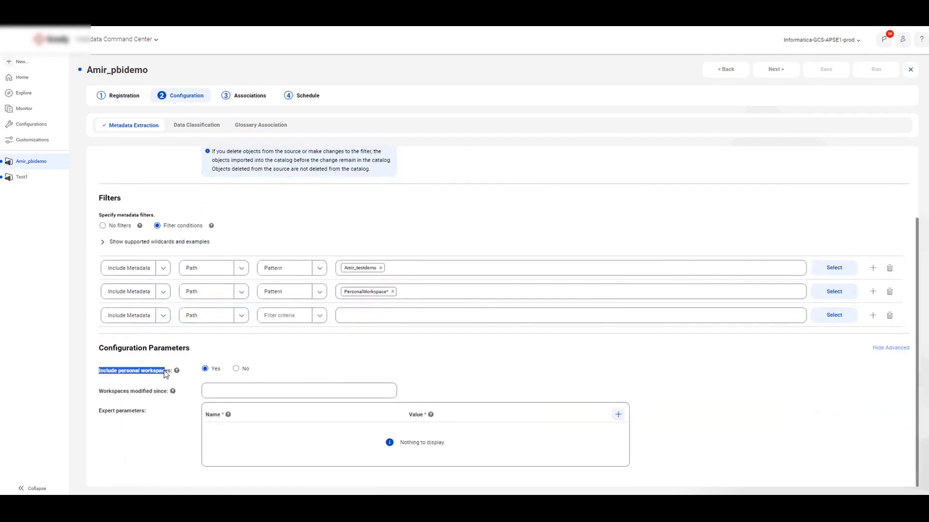
click(236, 370)
click(249, 373)
click(204, 372)
click(242, 394)
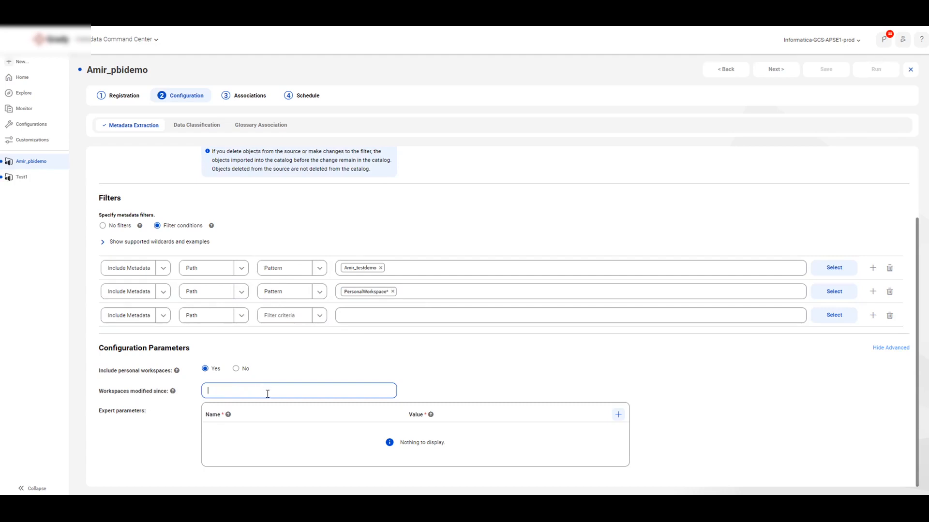
Step: Try adding an expert parameter row, and delete the empty row
drag(95, 414, 125, 419)
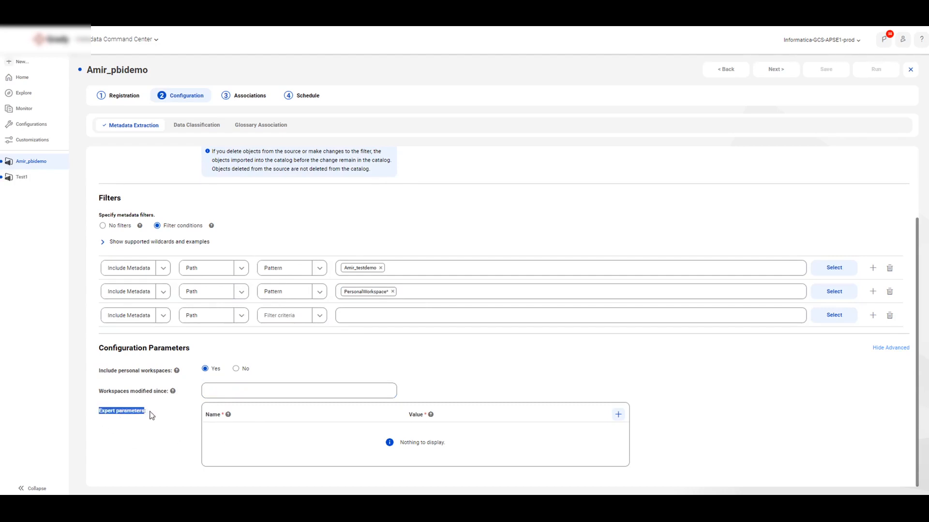
click(174, 417)
click(619, 415)
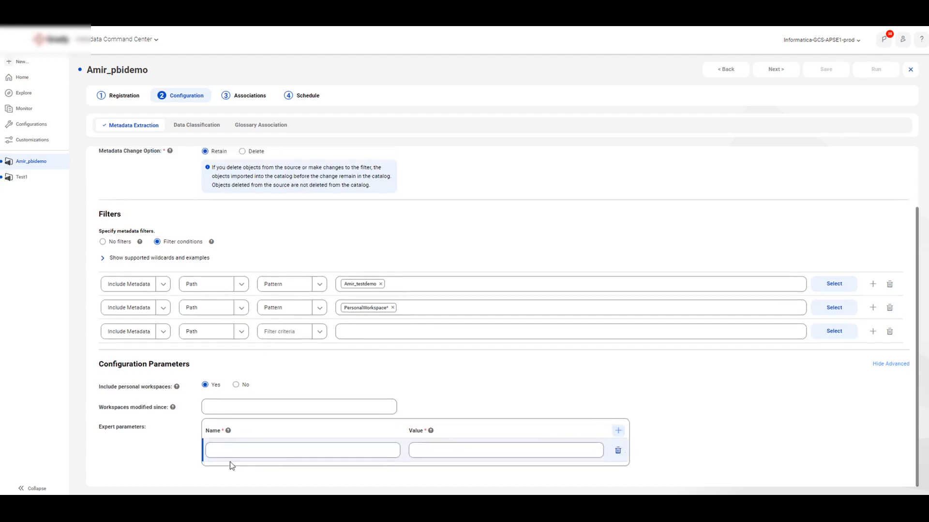
click(218, 447)
click(440, 453)
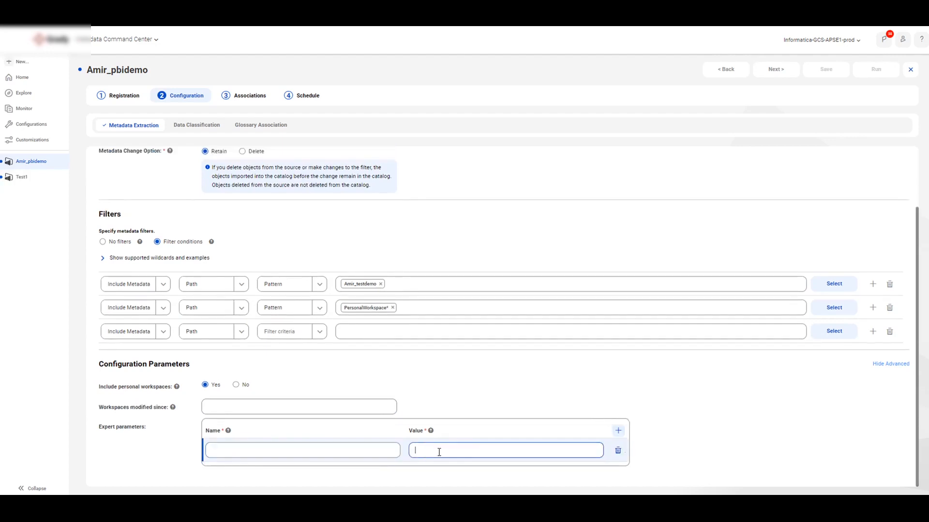
click(617, 450)
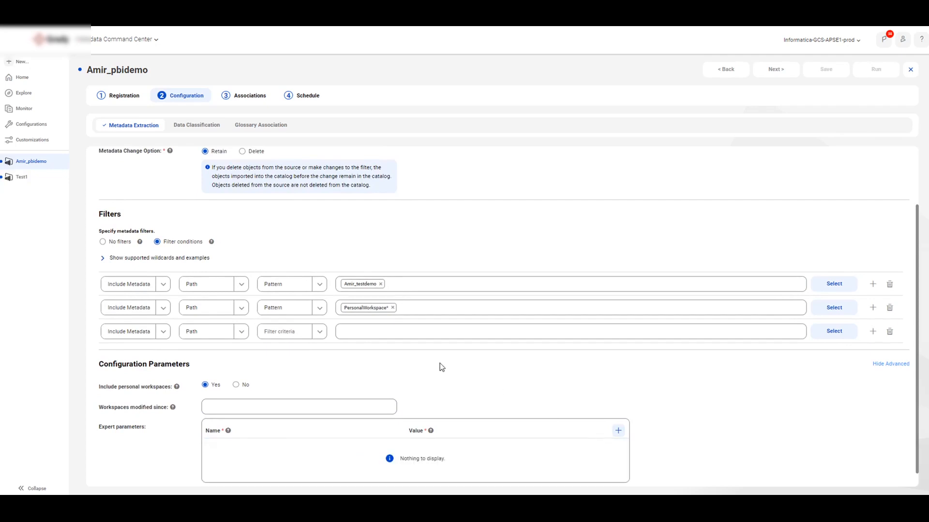
Step: Select Data Classification Rules as the method in the demo source's Data Classification configuration
scroll(440, 364, up, 3)
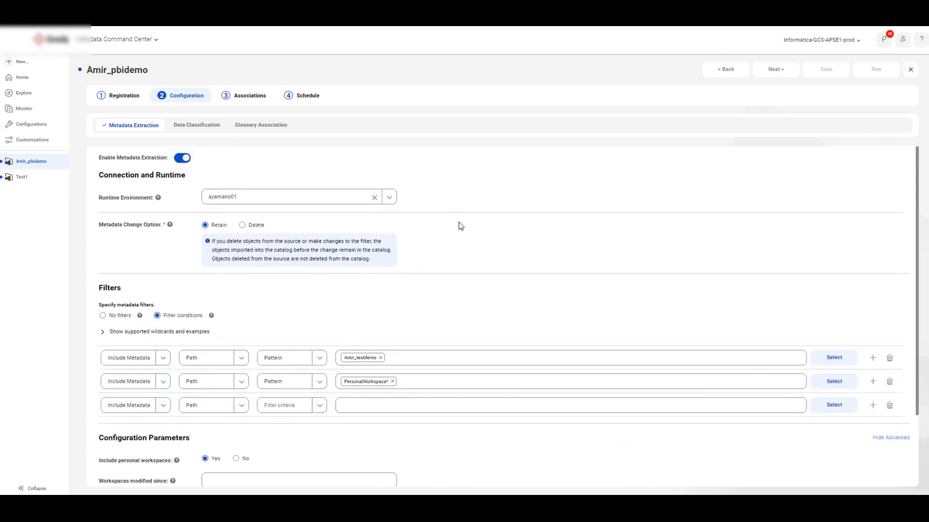
scroll(394, 411, down, 2)
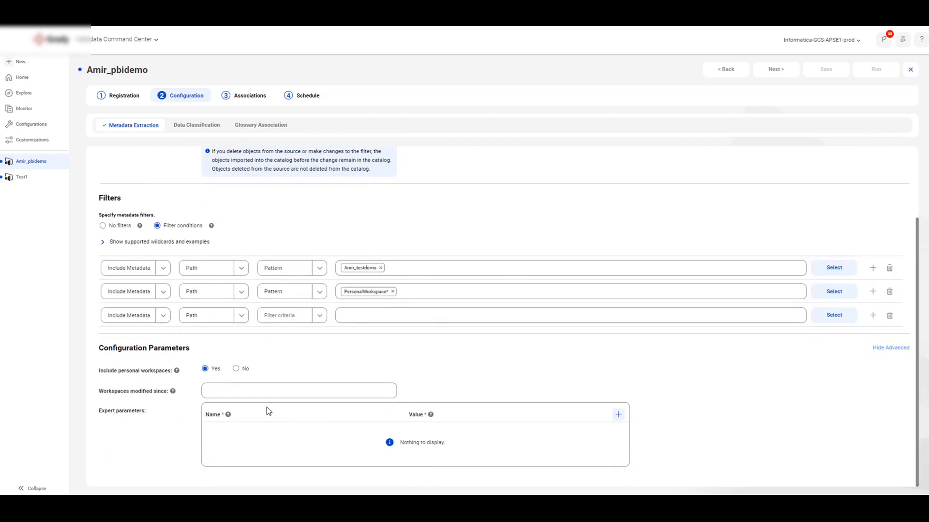
scroll(266, 410, up, 2)
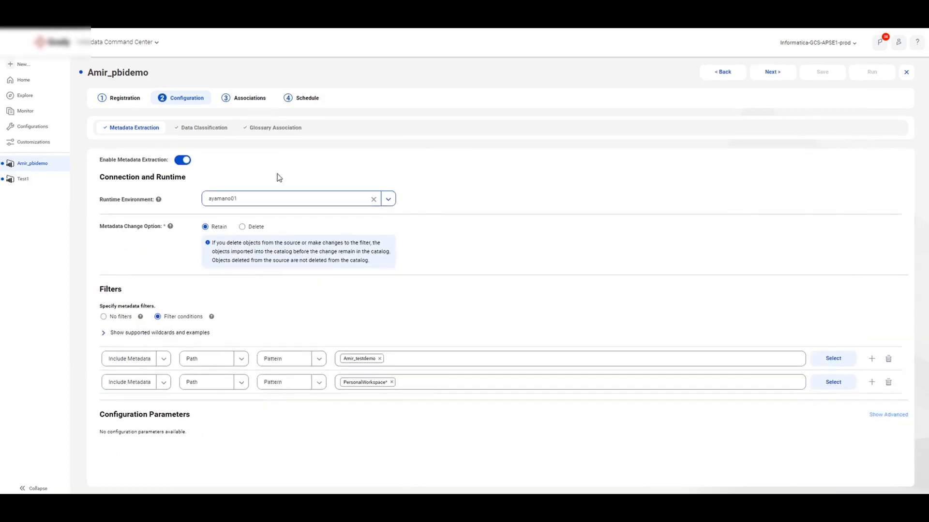
click(200, 130)
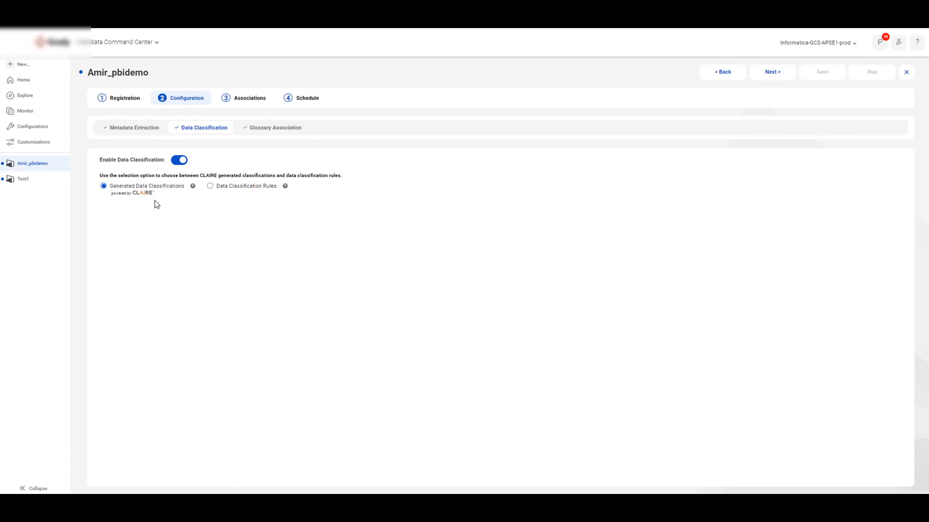
click(211, 187)
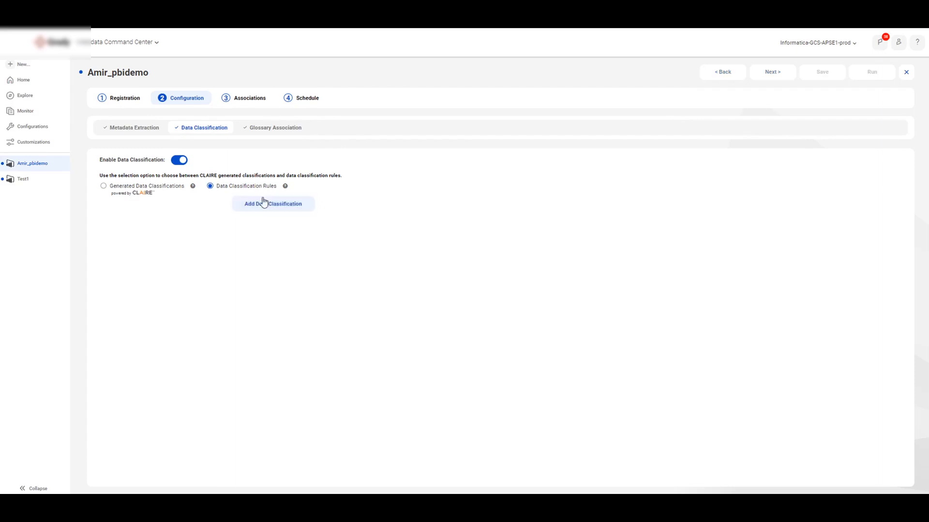
Step: Examine the Glossary Association configuration and its confidence score threshold for auto-acceptance
click(254, 130)
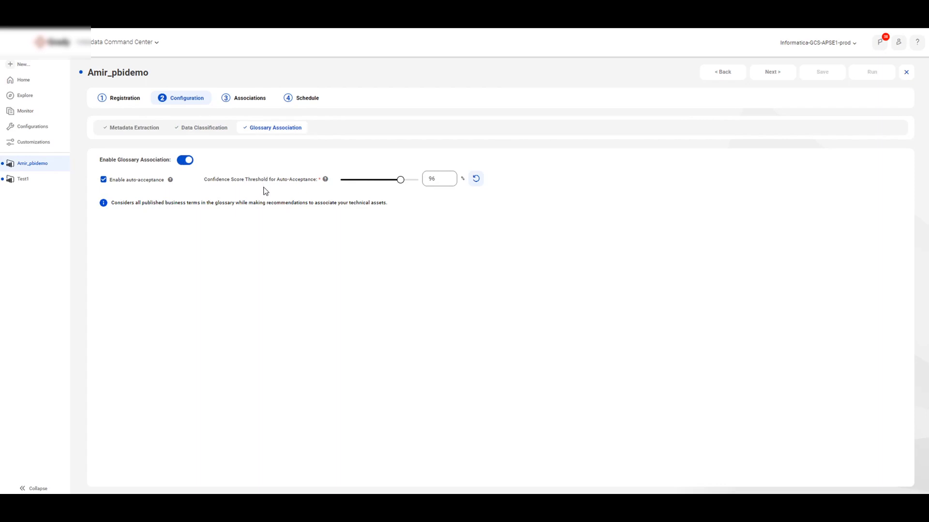
double_click(434, 179)
click(430, 180)
Step: Remove the empty Governance Data Owner row from the stakeholder assignments in the Associations stage
click(257, 100)
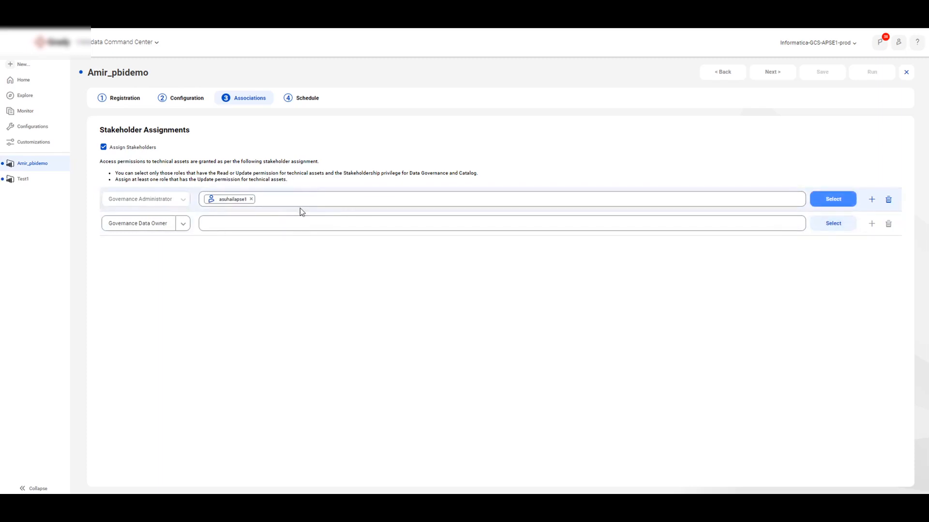
click(888, 224)
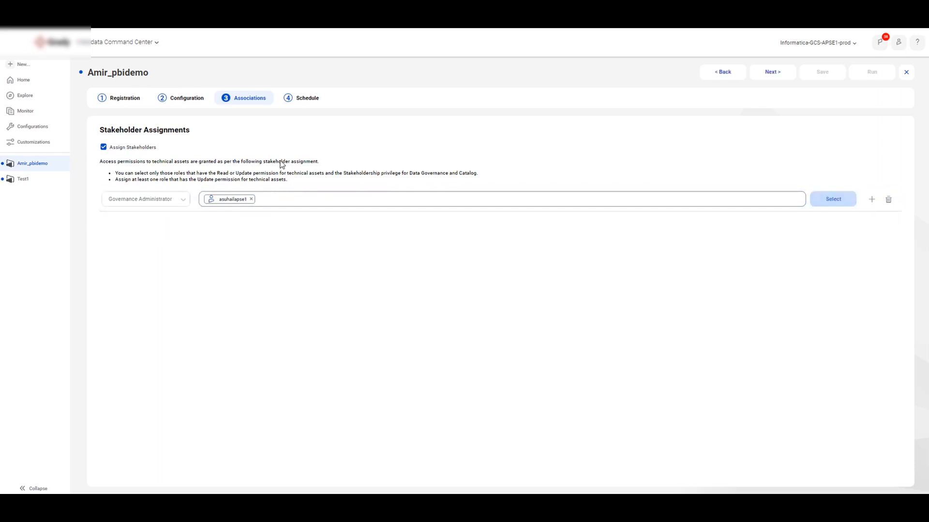
Step: Enable Run on schedule in the Schedule stage and save the catalog source
click(774, 72)
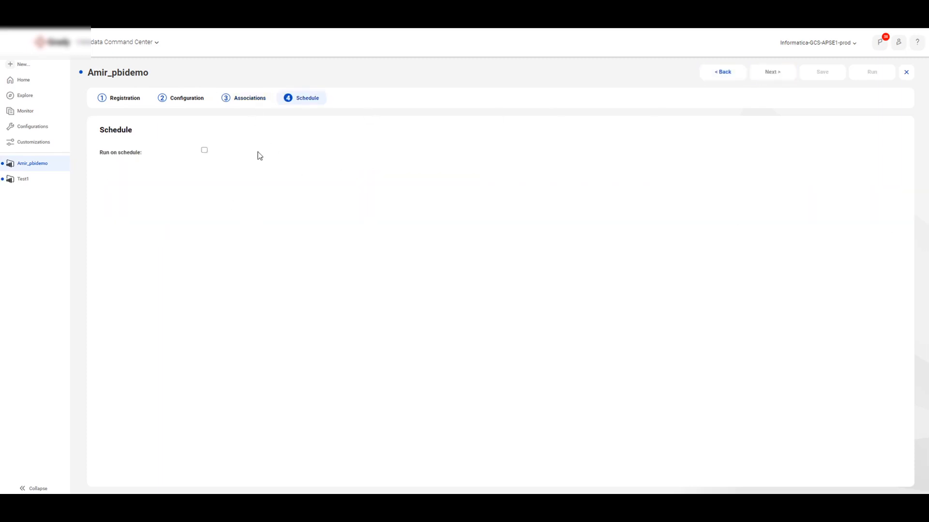
click(205, 152)
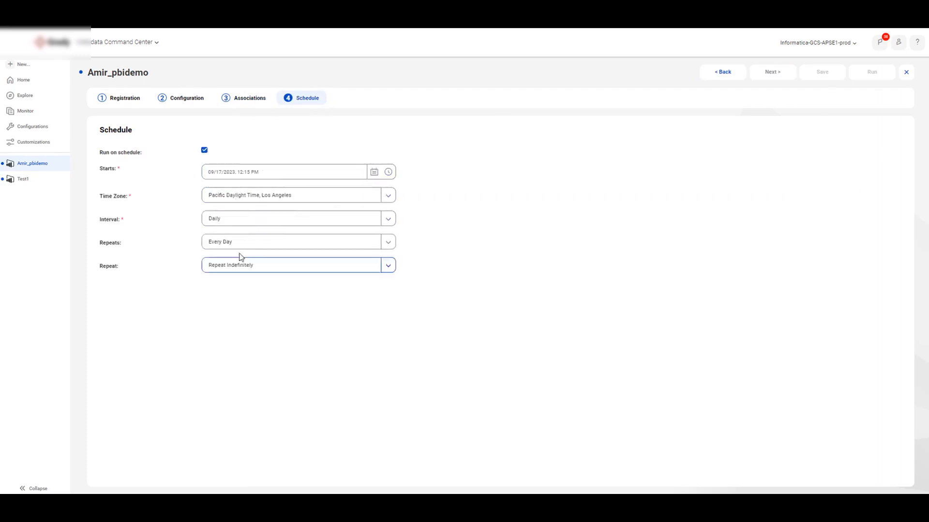
click(726, 71)
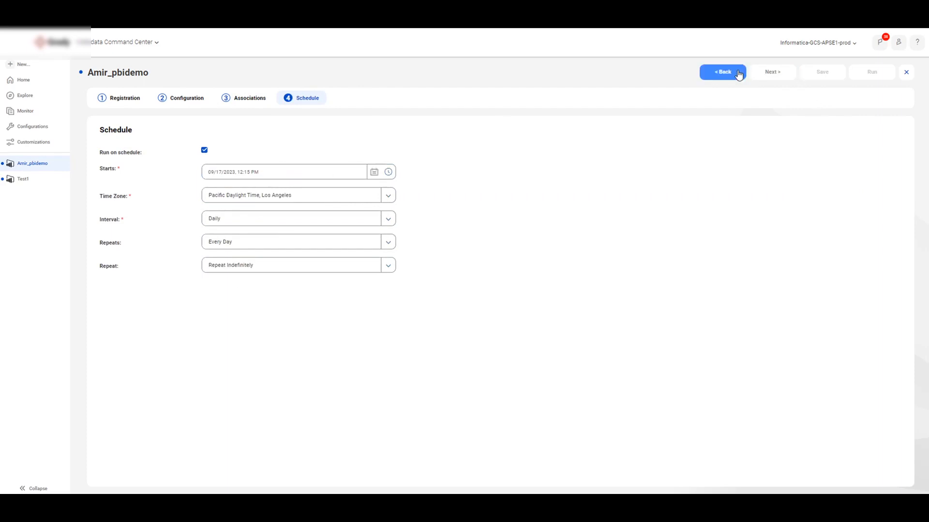
click(774, 71)
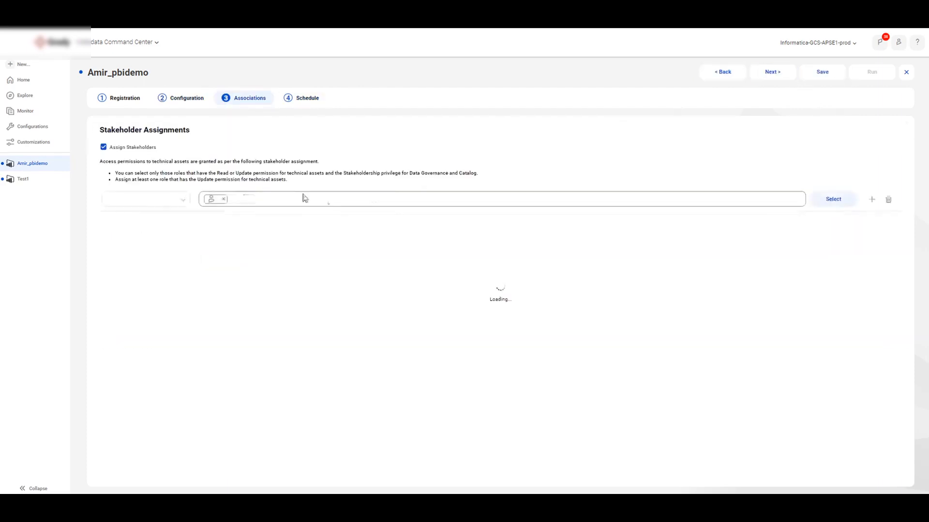
click(823, 72)
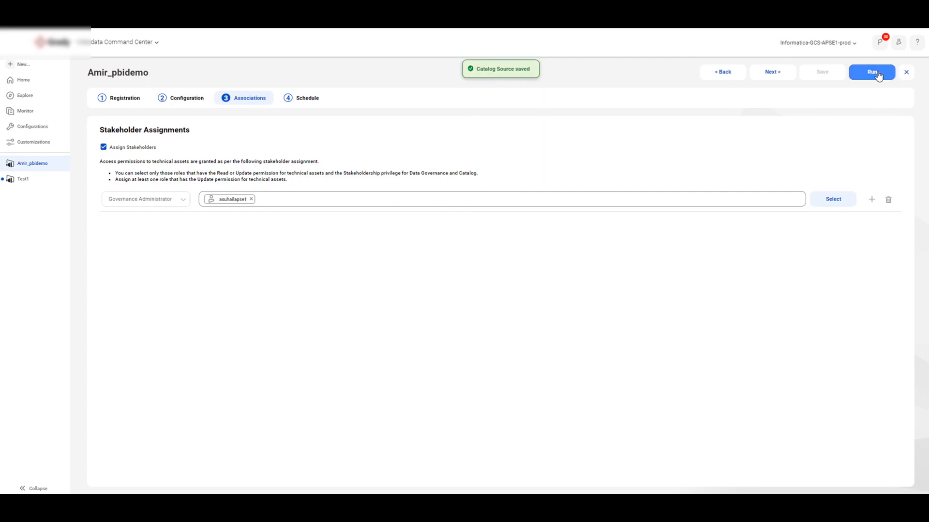
Step: Run the catalog source job with metadata extraction set to Retain, and expand the Metadata Extraction task in the job details
click(877, 72)
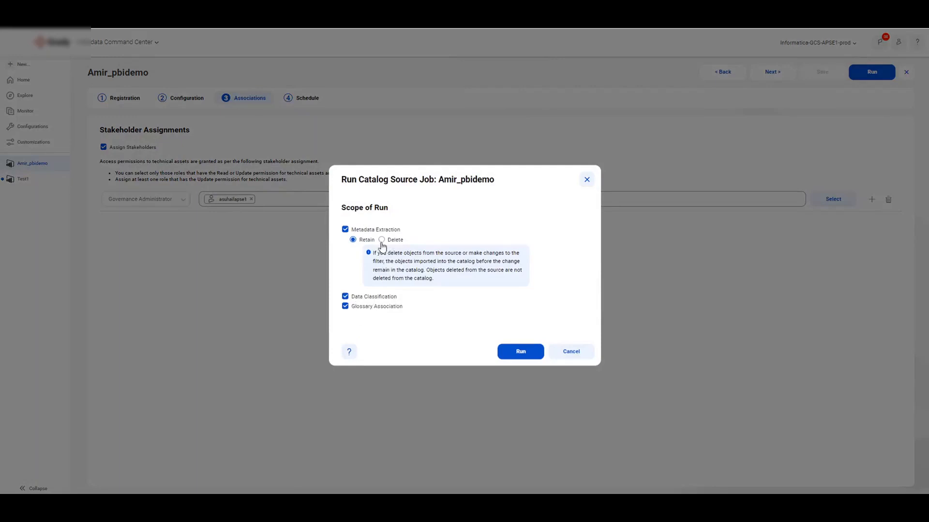
click(356, 298)
click(518, 352)
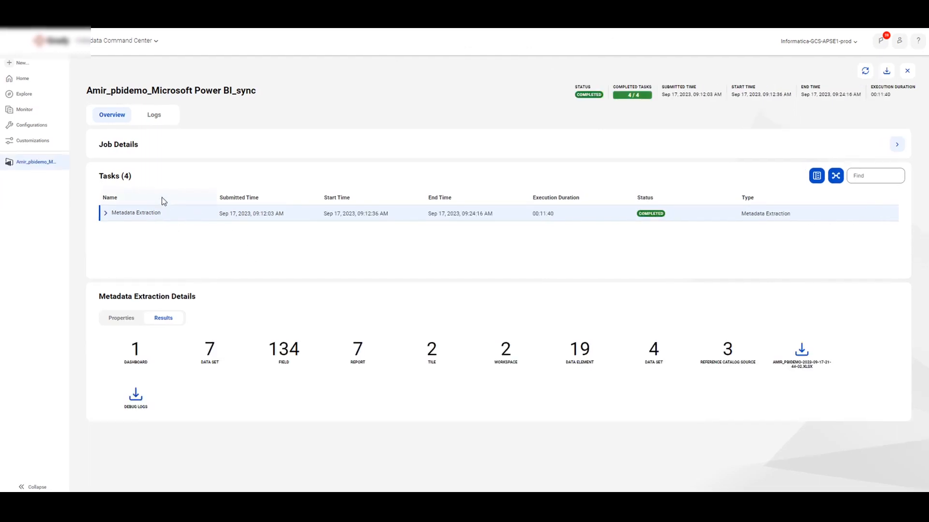
click(106, 215)
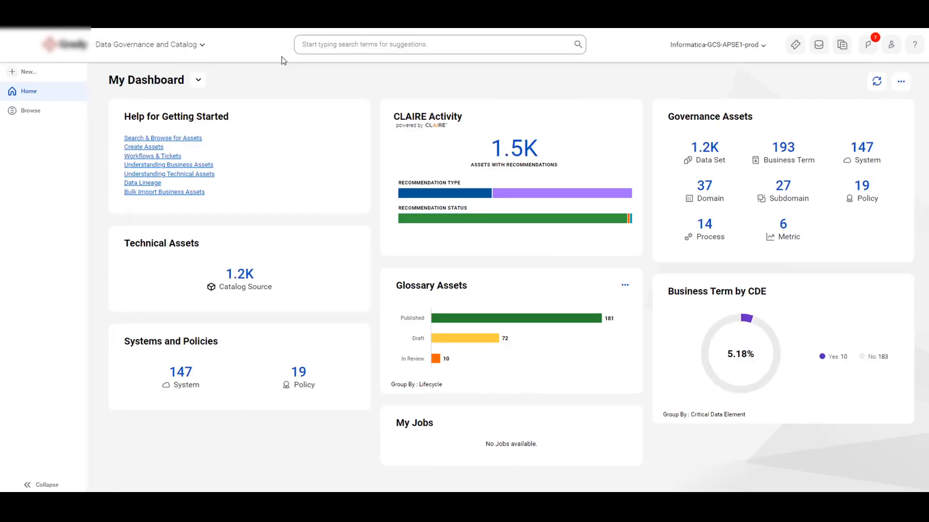
Step: Switch to Data Governance and Catalog, search for the demo Power BI catalog source by name, and open it
click(322, 42)
text(Amir)
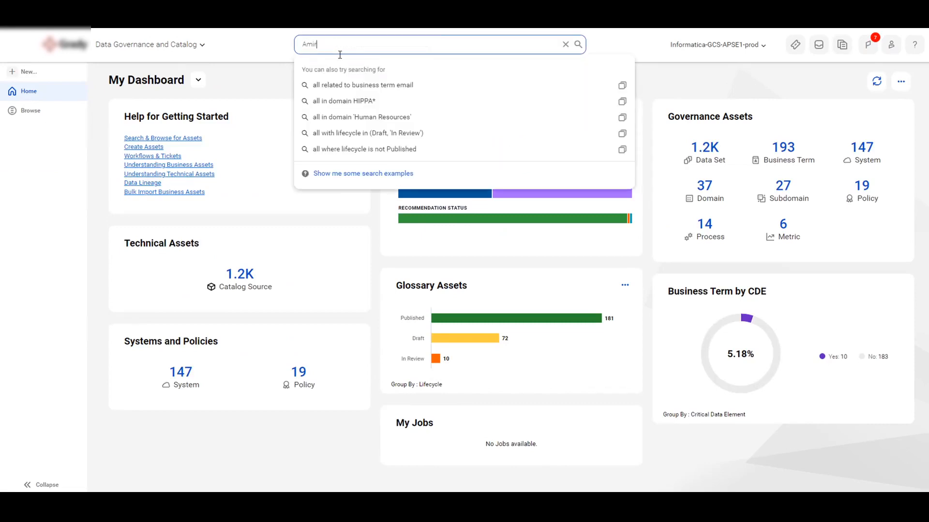
text(_p)
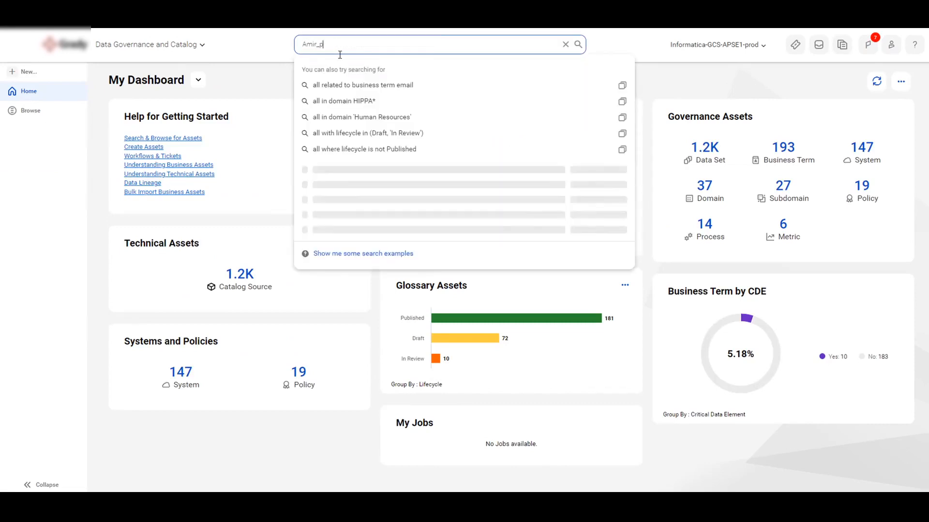
text(bi)
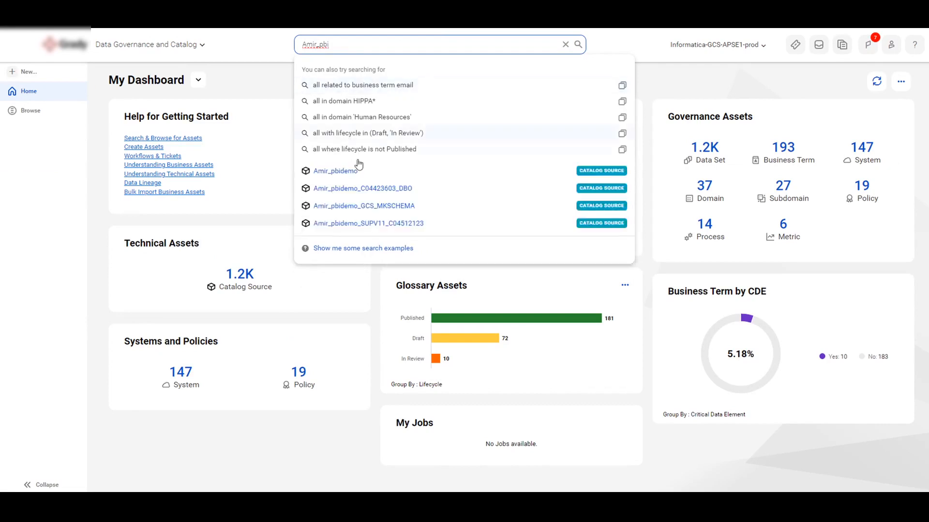
click(354, 172)
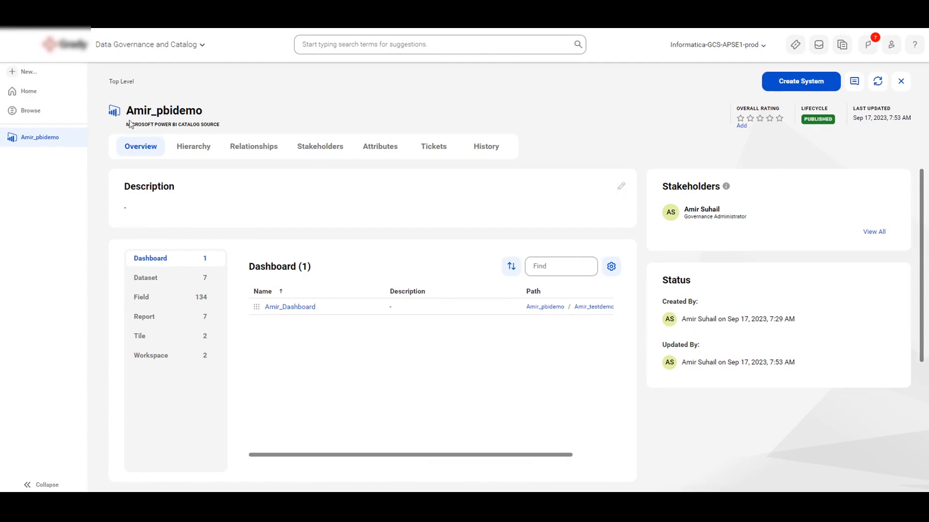
Step: Open the testdemo workspace from the source's workspace list, and open the first report in its contents
click(160, 300)
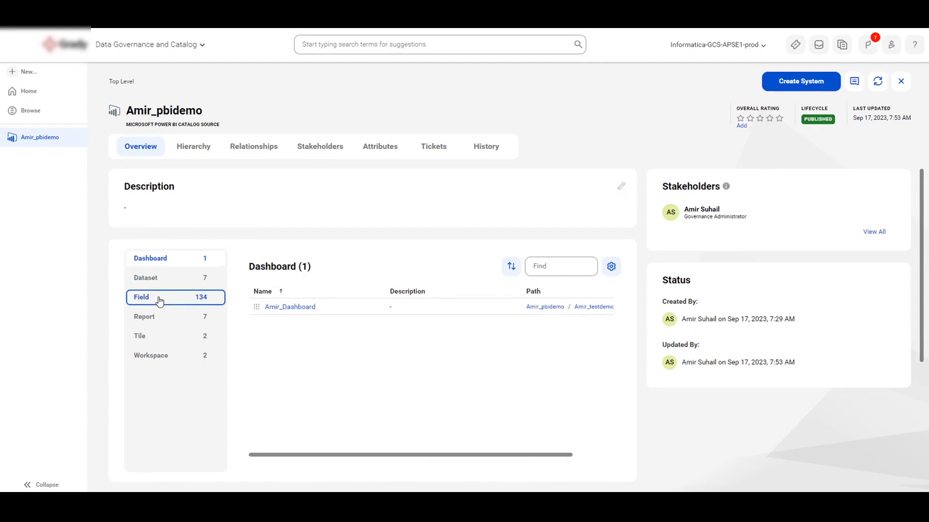
click(154, 358)
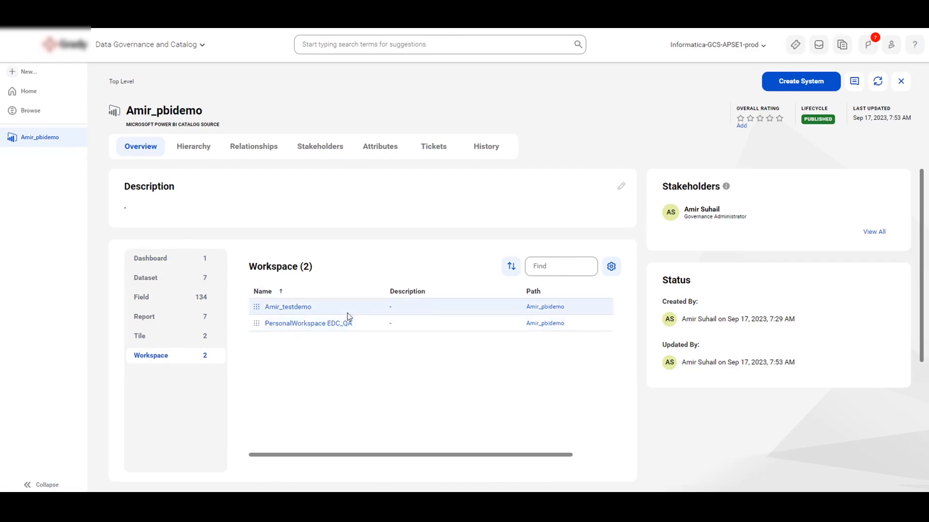
click(289, 308)
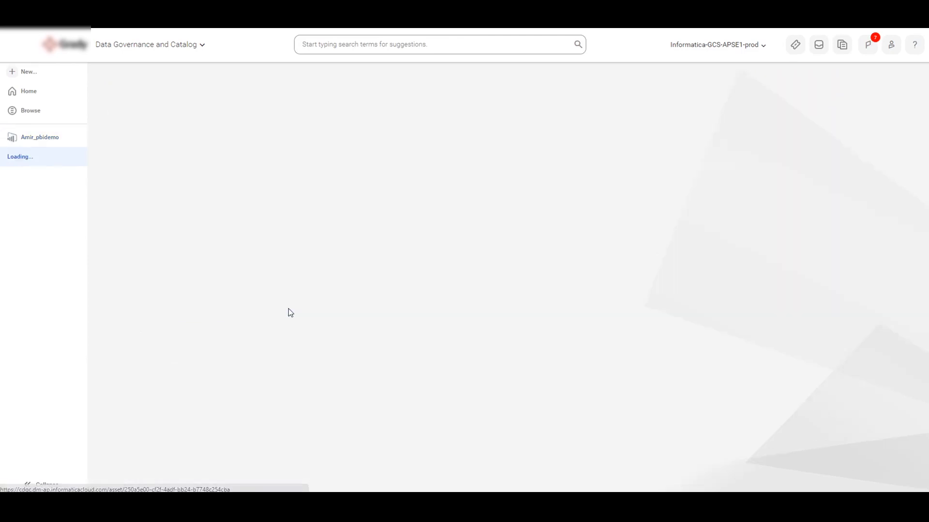
scroll(295, 338, down, 1)
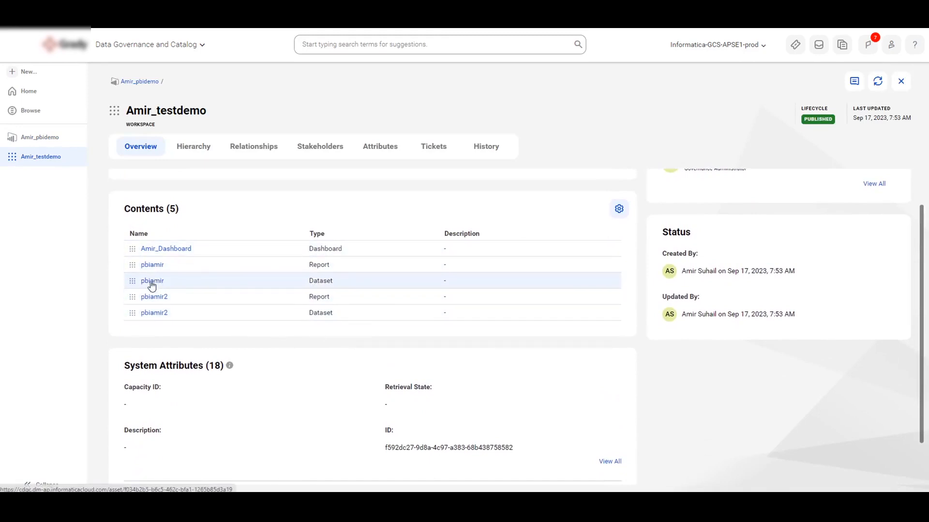
click(149, 265)
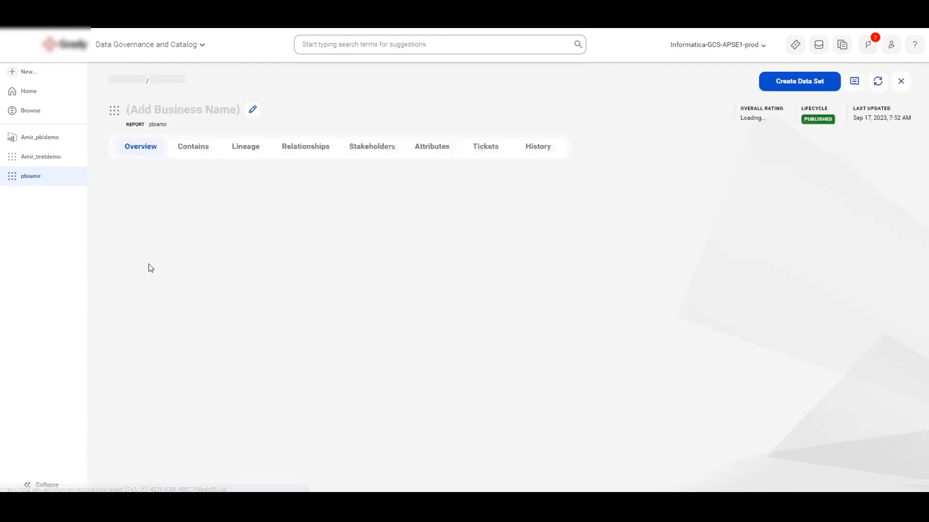
Step: Review the report's data elements on its overview and open its lineage diagram
scroll(246, 306, down, 4)
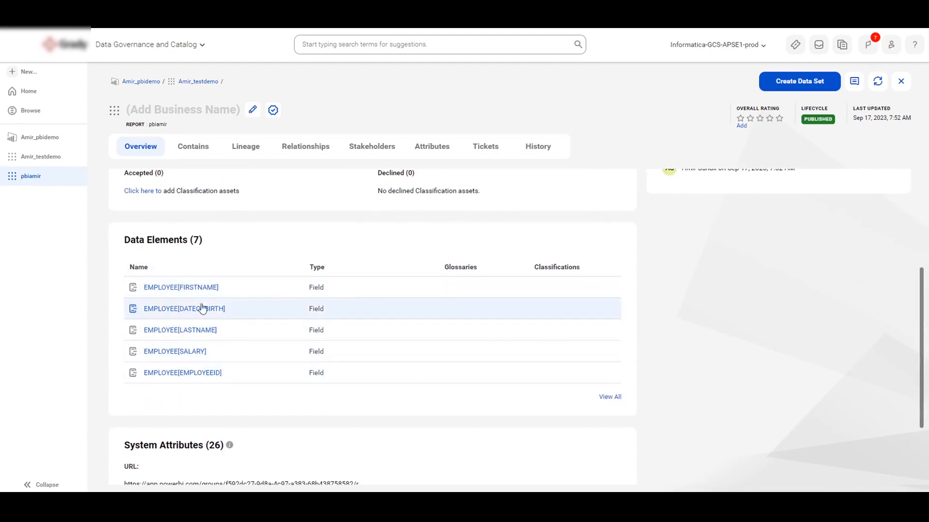
scroll(225, 302, up, 1)
scroll(228, 308, up, 2)
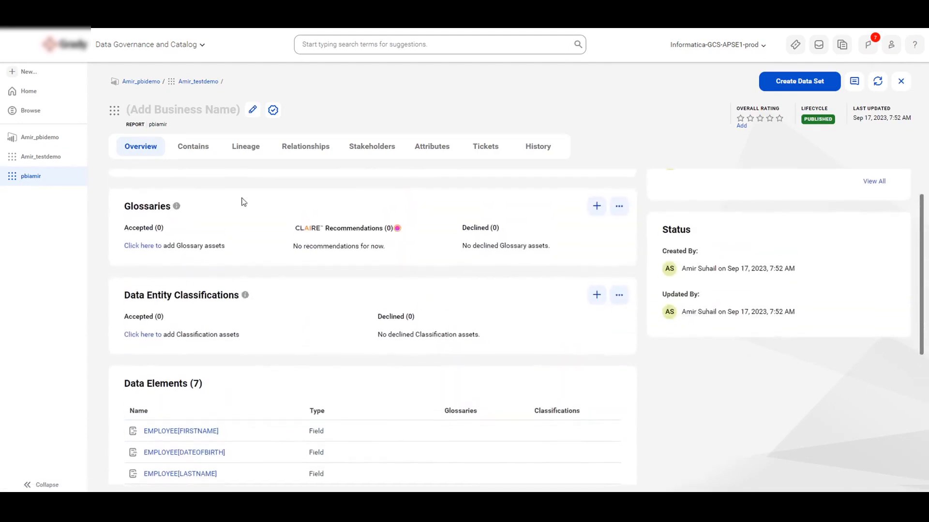
click(240, 146)
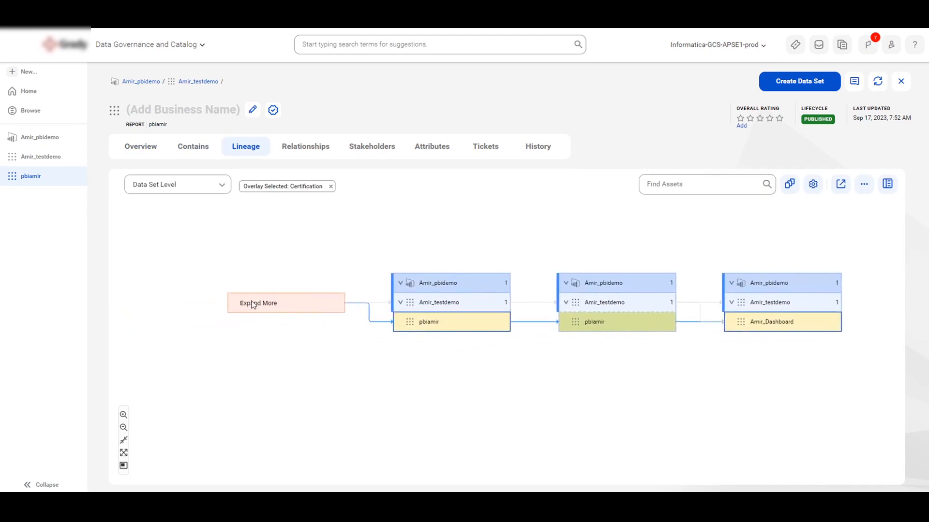
Step: Expand the upstream lineage of the report and trace the flow from the Employee table through the dataset and report to the dashboard
click(257, 305)
click(286, 339)
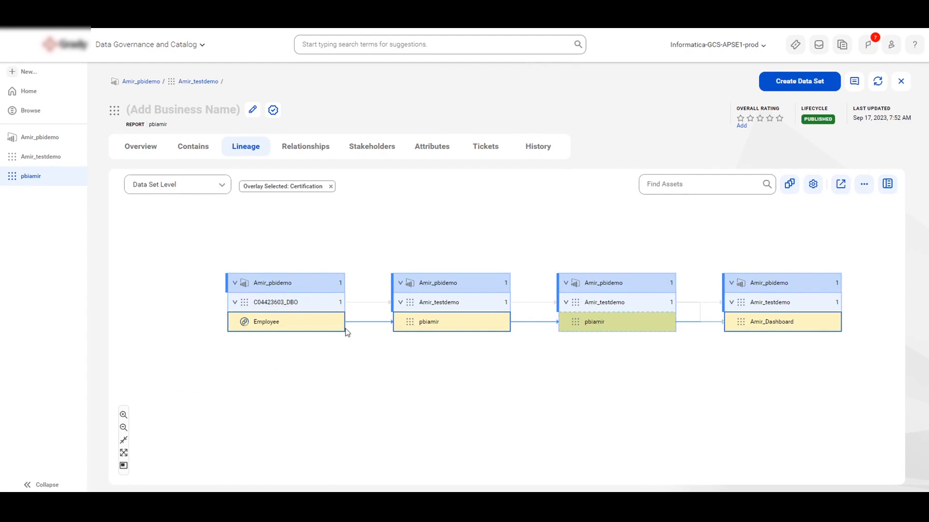
drag(347, 362, 281, 344)
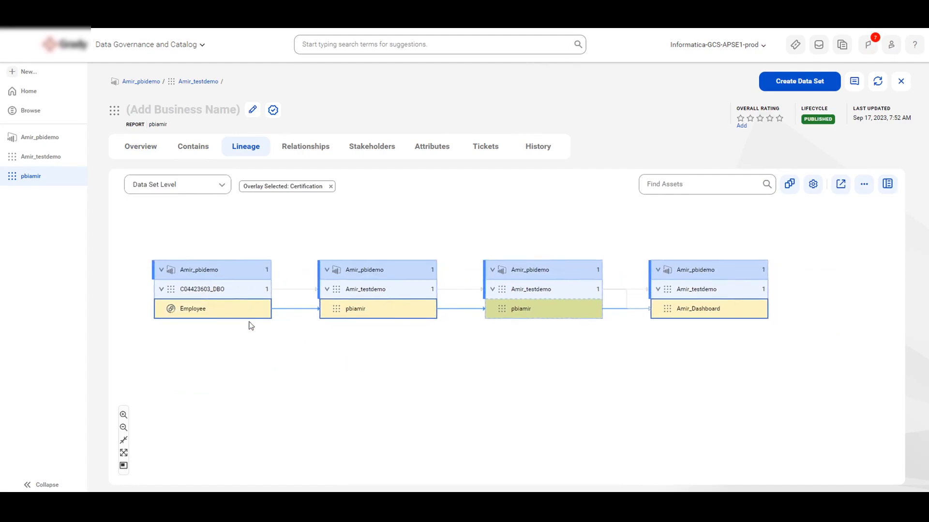
mouse_move(350, 311)
mouse_move(531, 306)
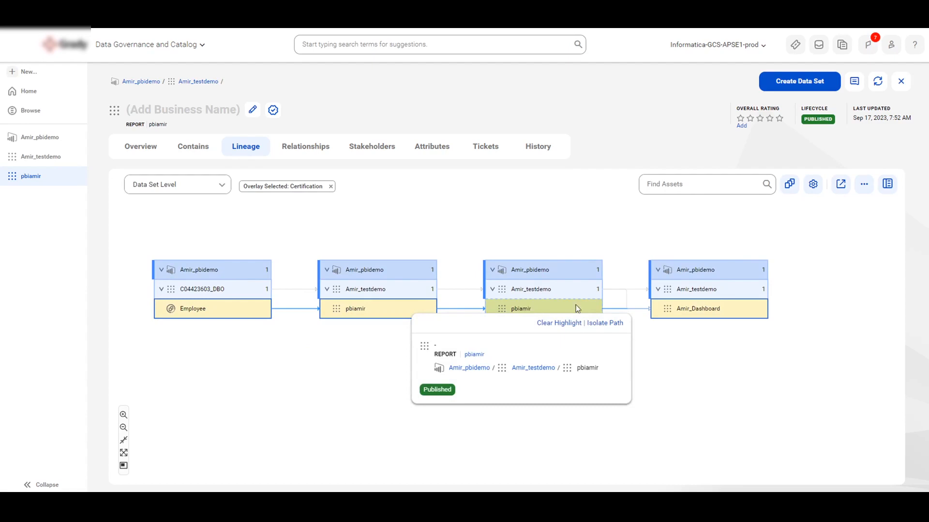
mouse_move(694, 312)
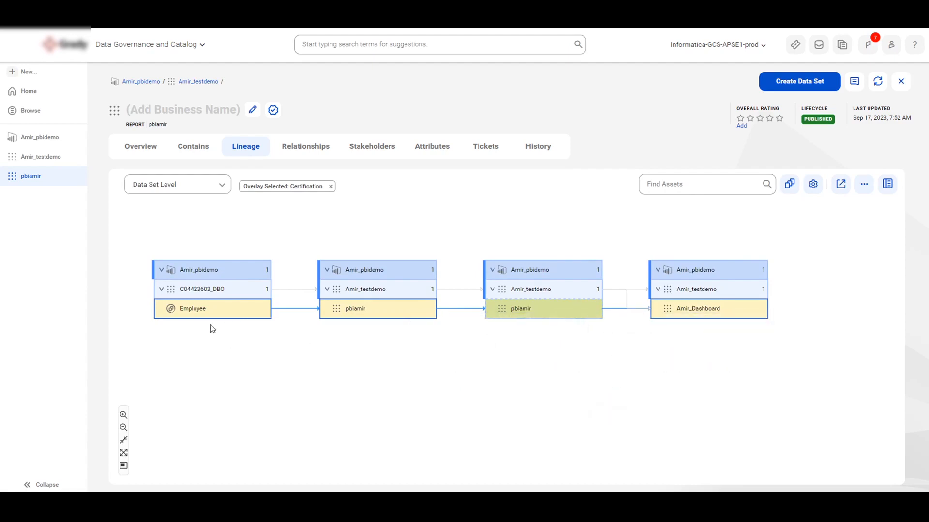
drag(156, 245, 215, 252)
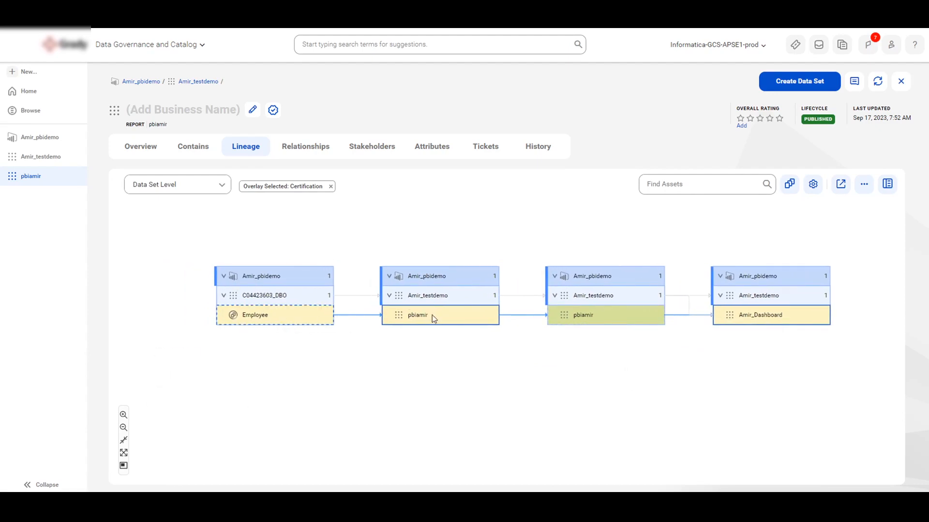
Step: Switch the lineage view to Data Element Level and filter it to include all data elements of the report
click(222, 185)
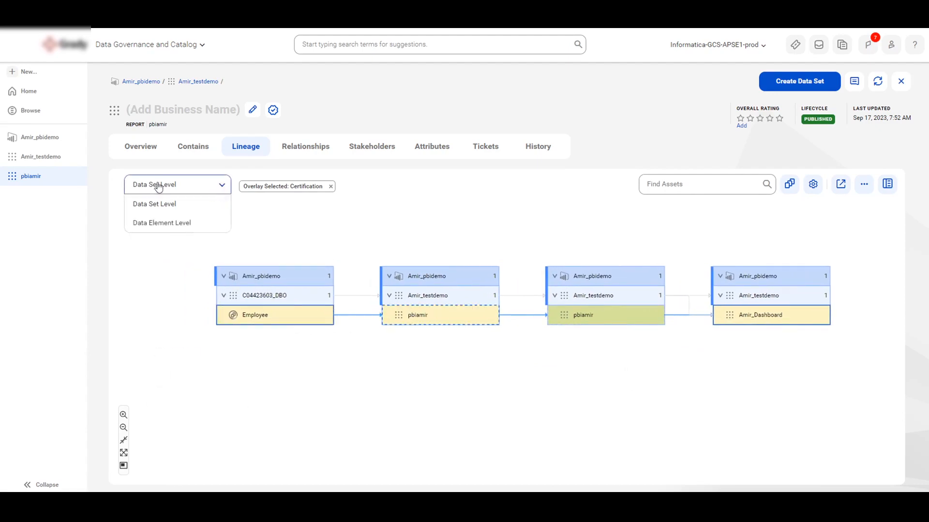
click(166, 224)
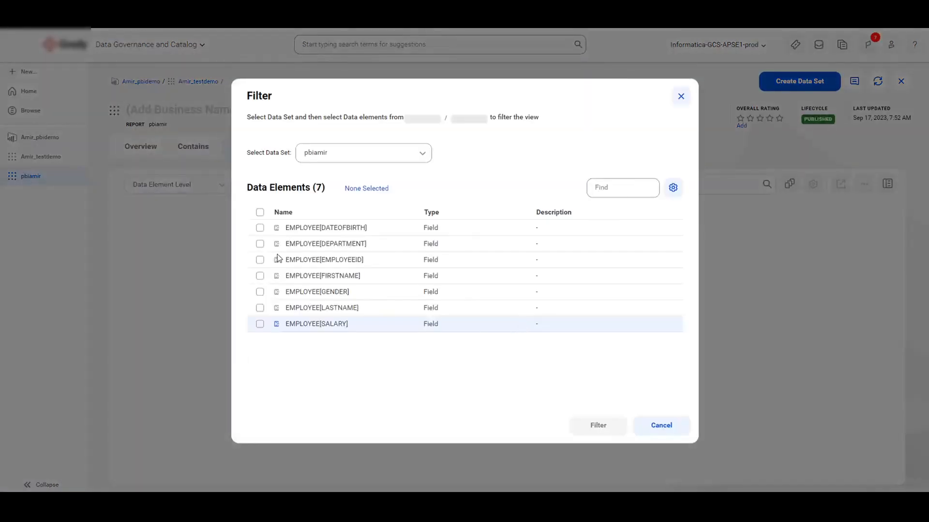
click(260, 212)
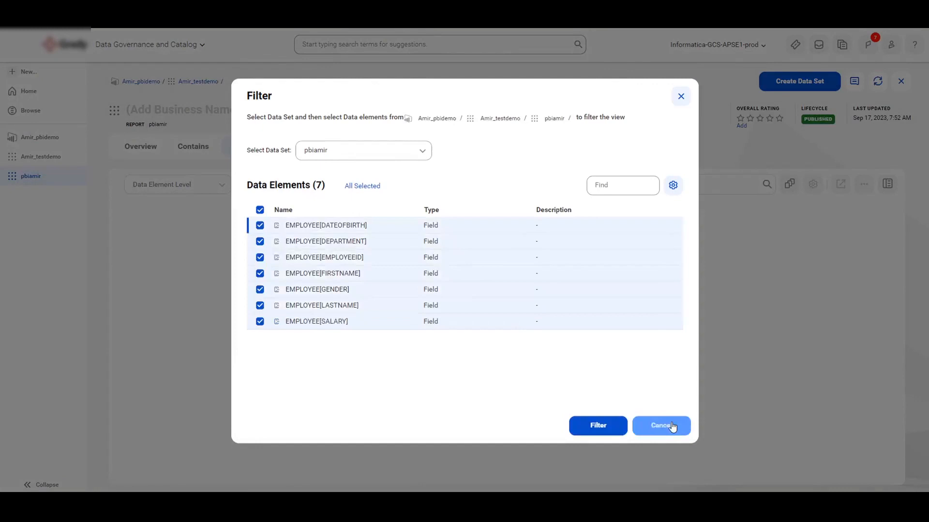
click(600, 426)
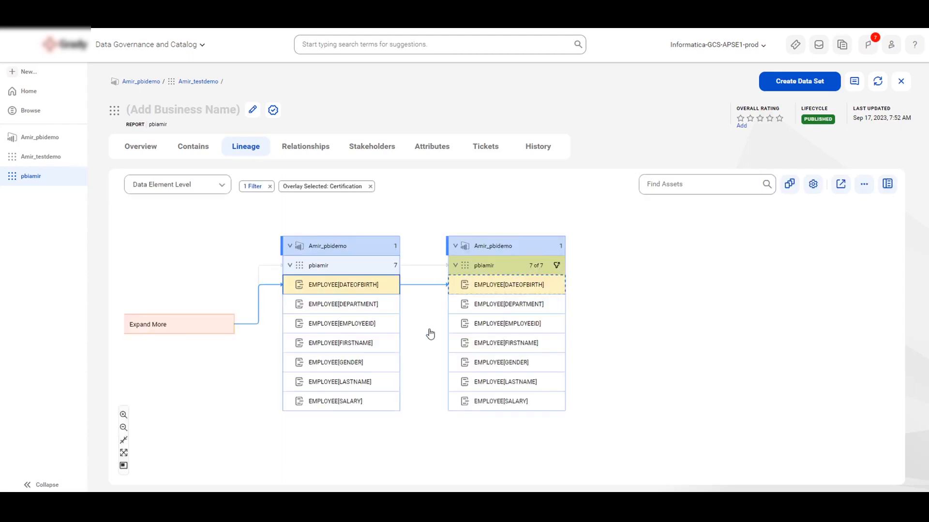
Step: Expand the upstream lineage by 5 hops and trace the Employee columns through the dataset fields to the report fields
click(280, 338)
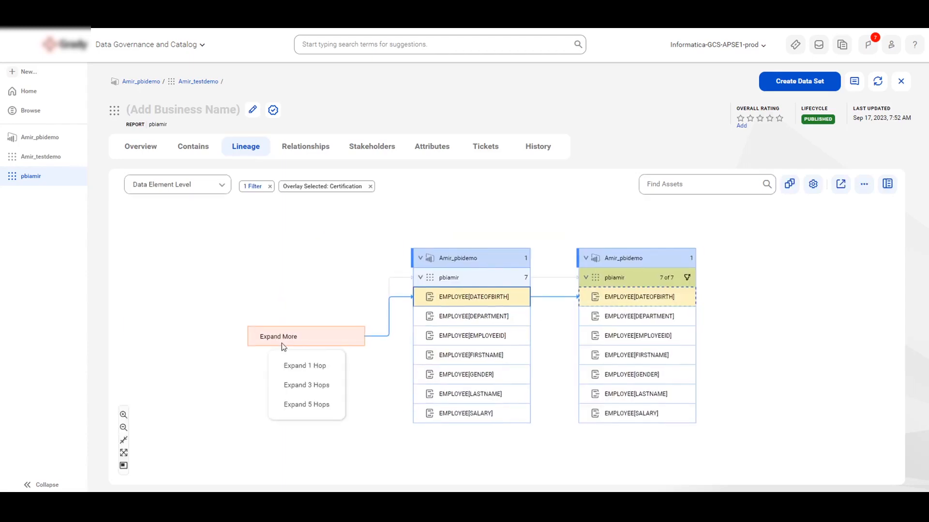
click(301, 404)
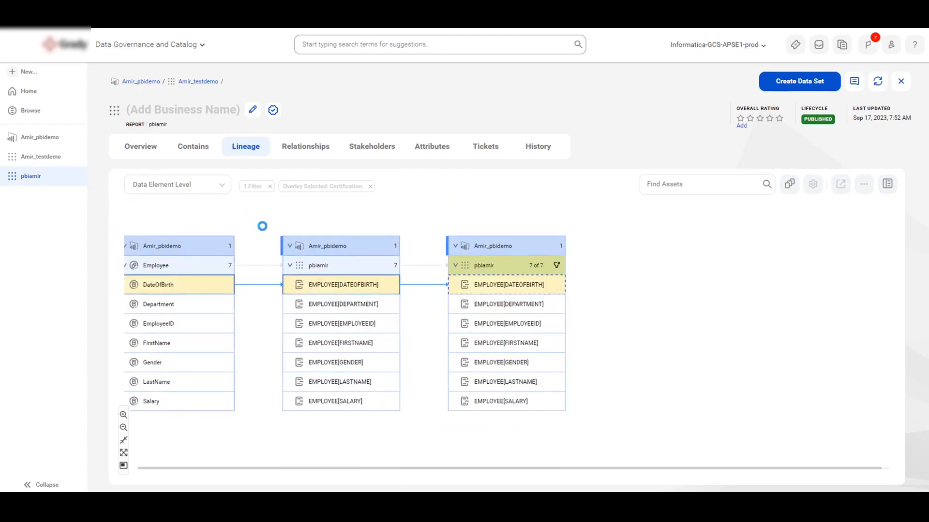
drag(252, 224, 347, 222)
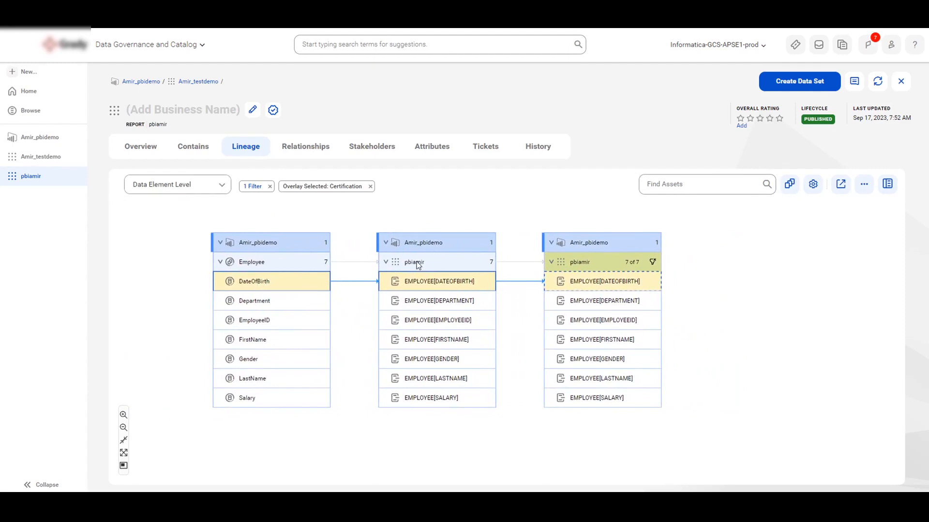
mouse_move(418, 265)
mouse_move(587, 268)
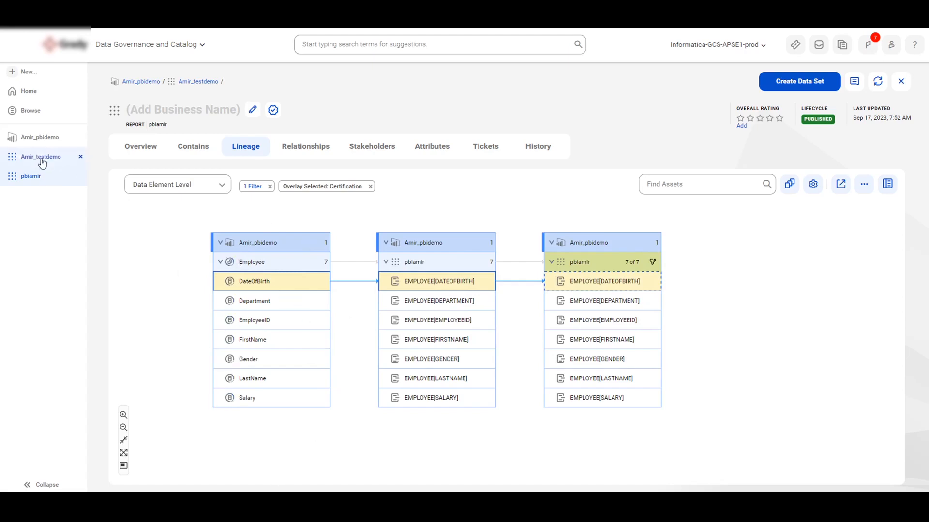
Step: Review the report's overview, including its data elements, system attributes and assigned stakeholder
click(141, 151)
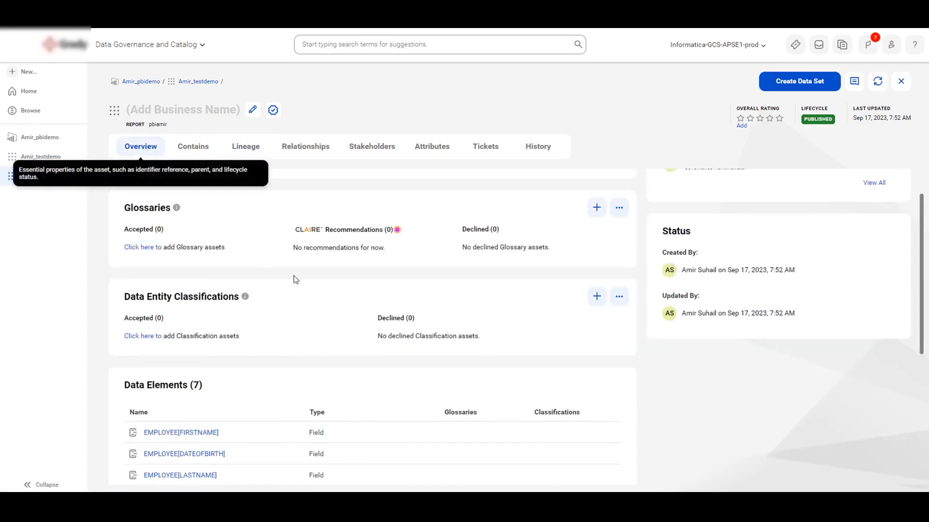
scroll(300, 321, down, 1)
scroll(300, 322, down, 5)
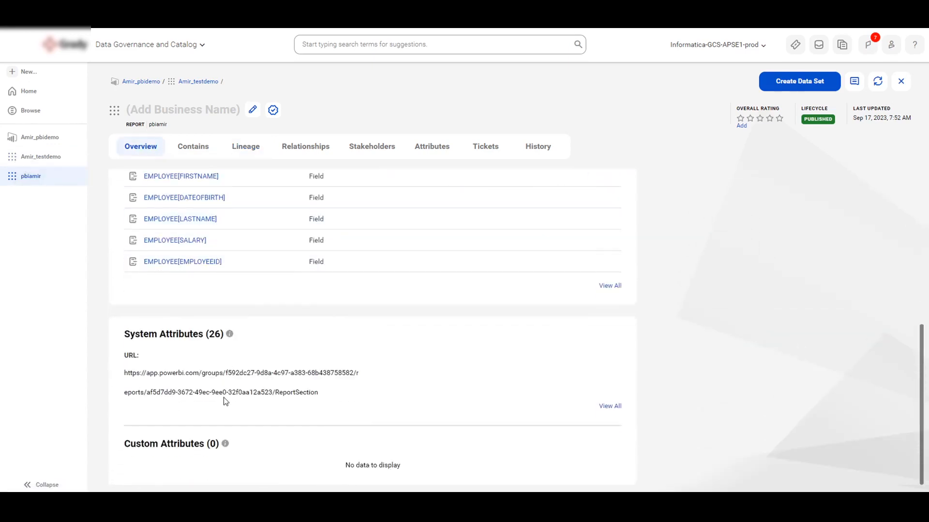
scroll(384, 379, up, 5)
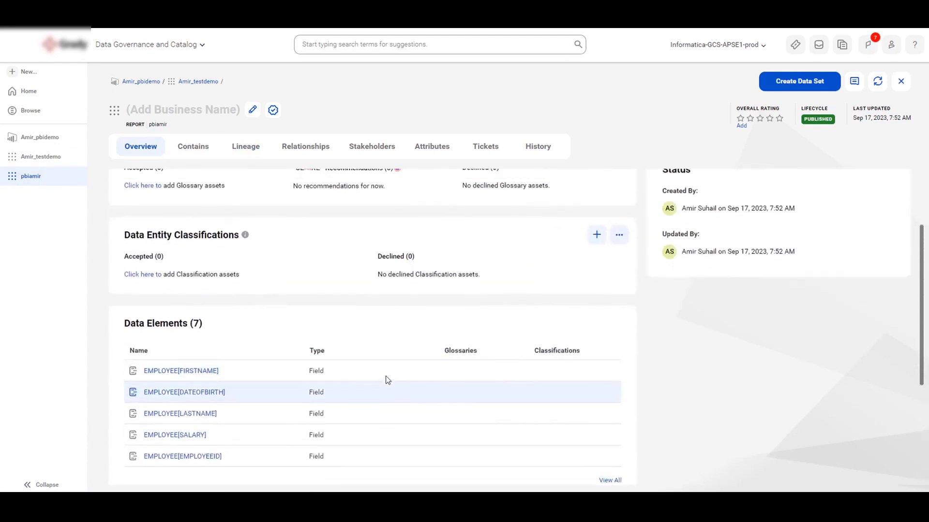
scroll(386, 377, up, 3)
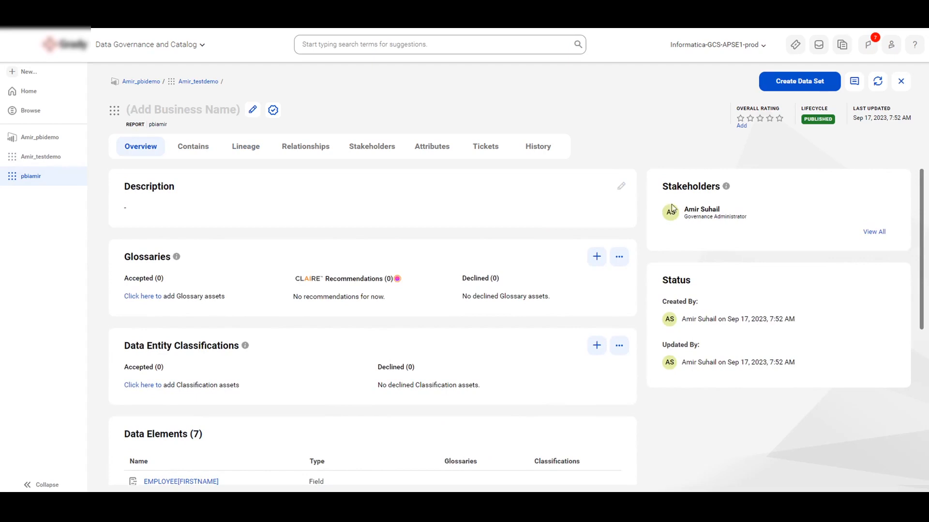
drag(683, 209, 726, 208)
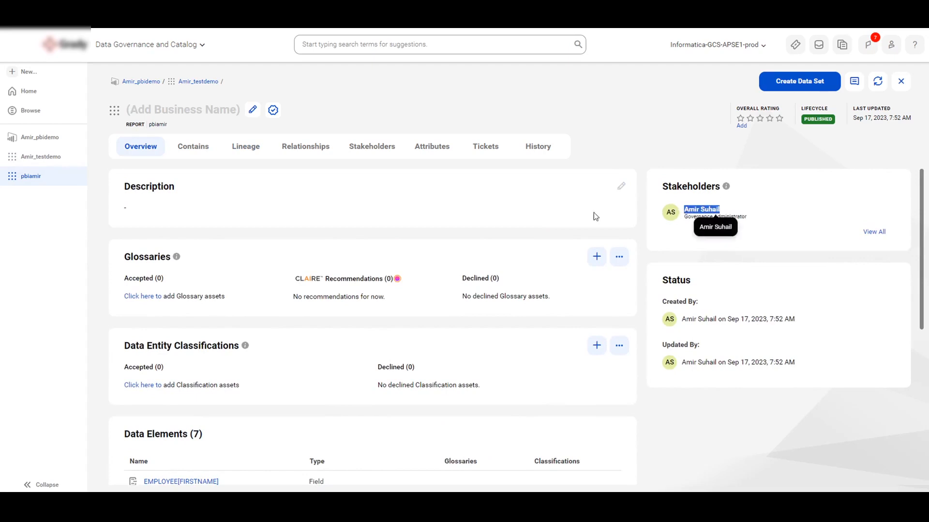
Step: Examine the report's relationship diagram and return to its overview
click(307, 151)
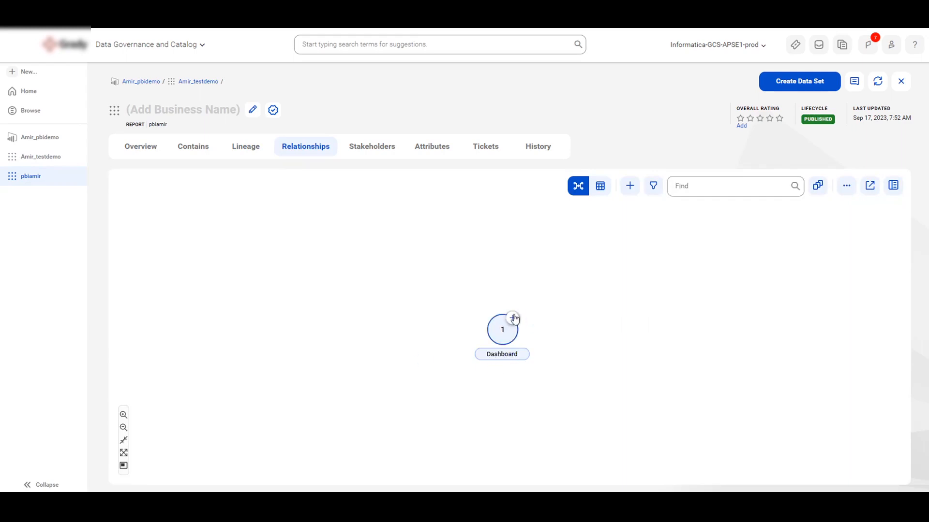
click(513, 315)
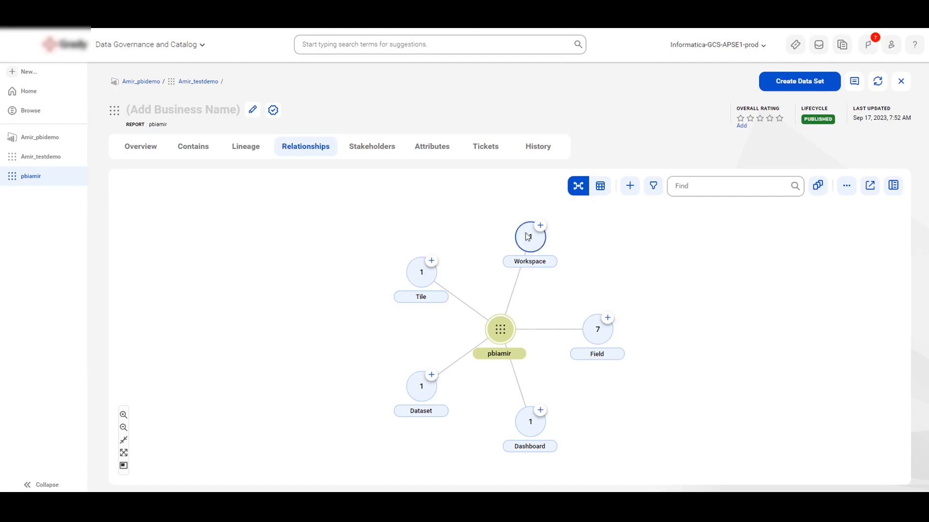
click(156, 148)
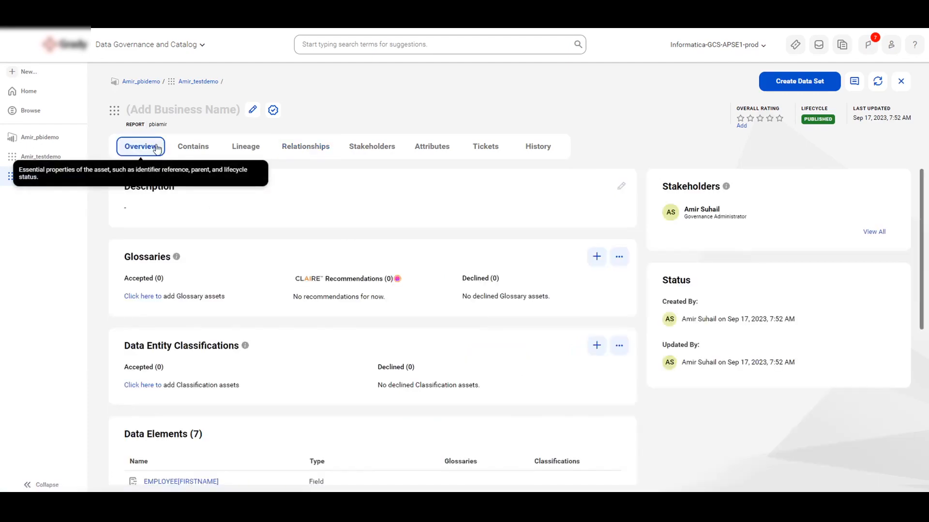
scroll(341, 282, down, 1)
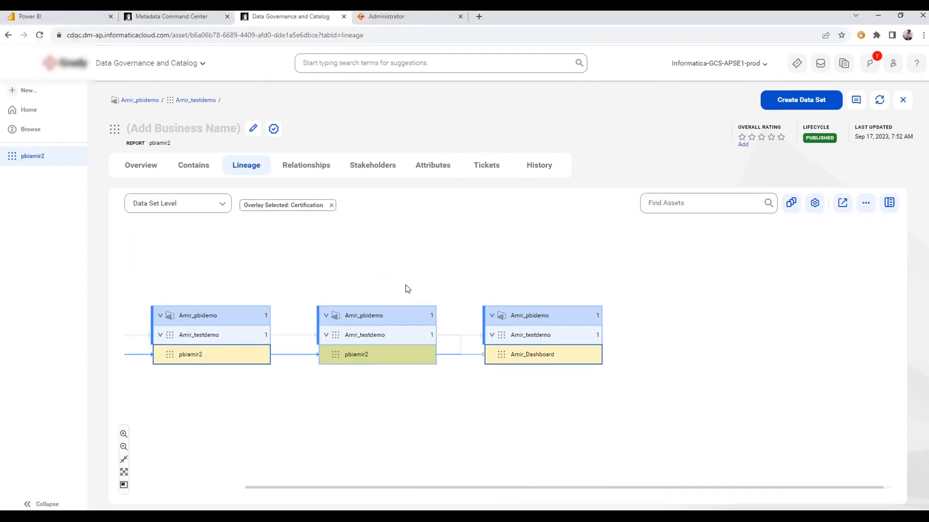
Step: Switch to Metadata Command Center and search the connection assignments in Monitor for c04423603
click(170, 19)
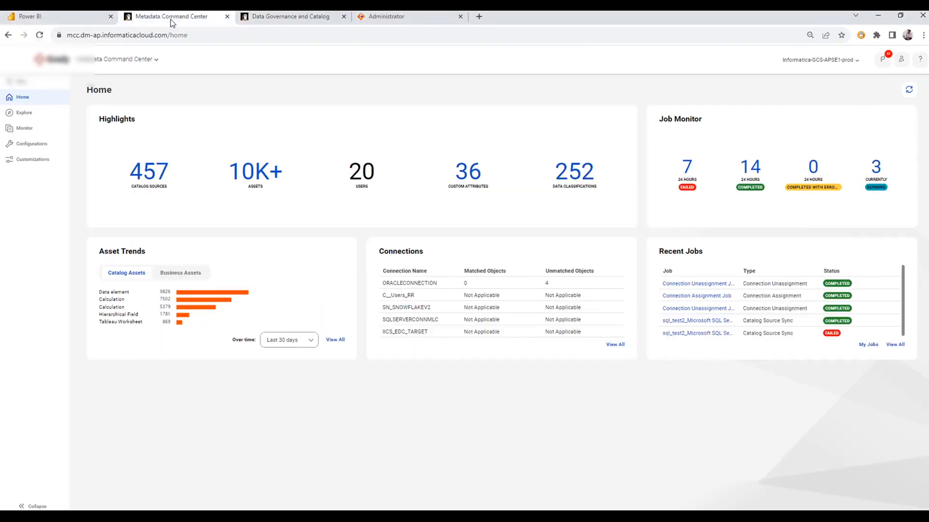
click(24, 128)
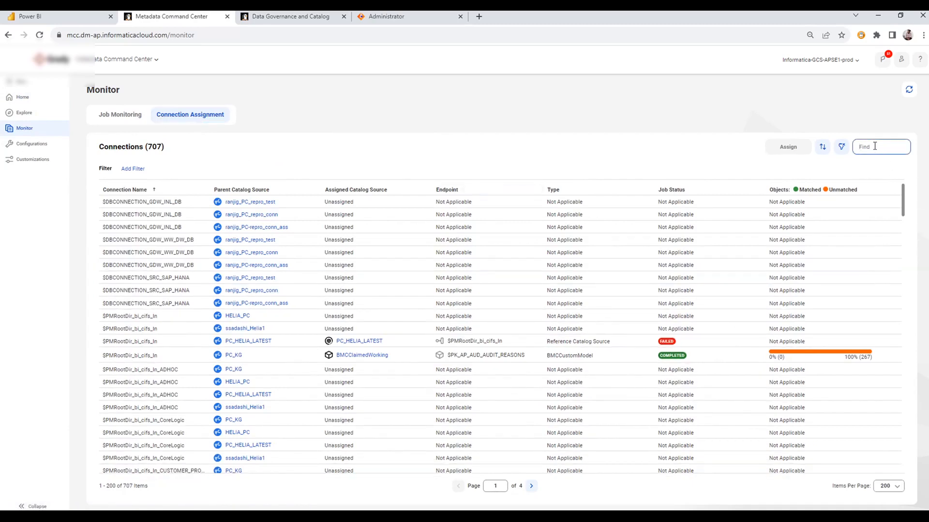
text(c0448388)
key(super+v)
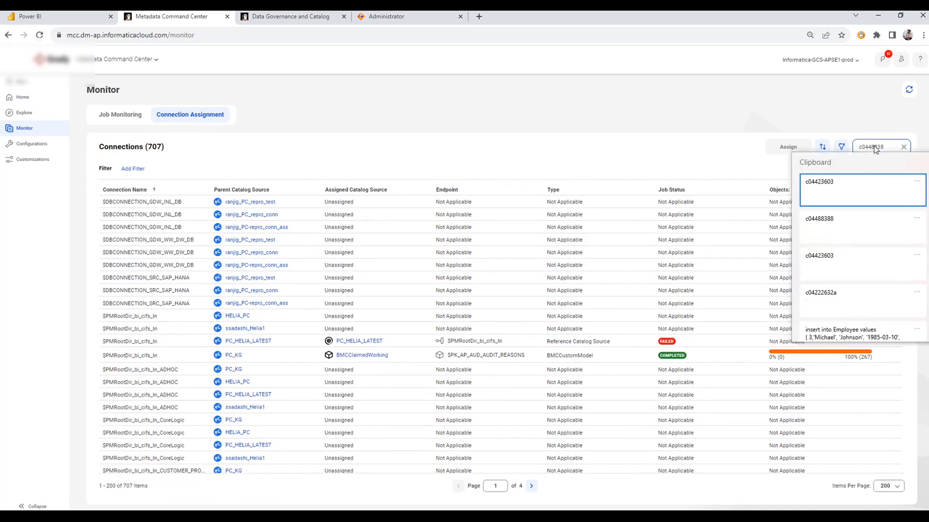
click(836, 189)
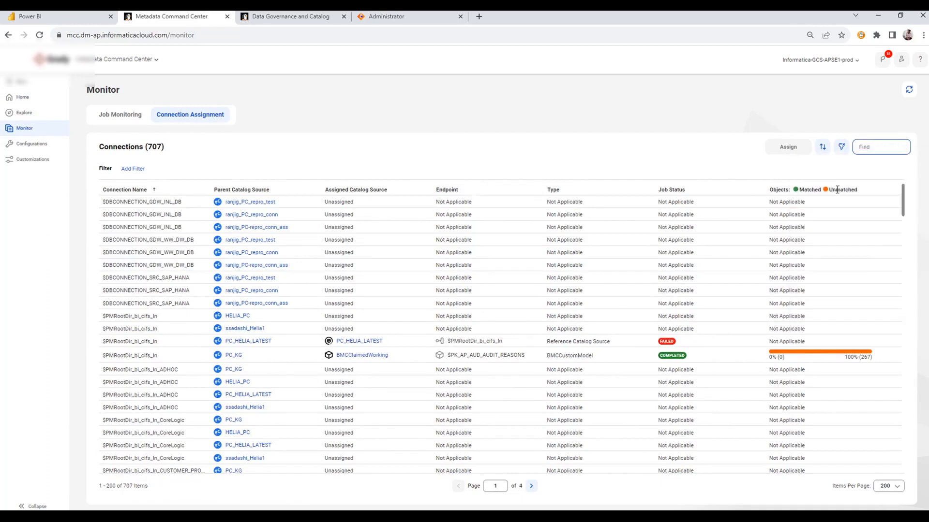
text(c04423603)
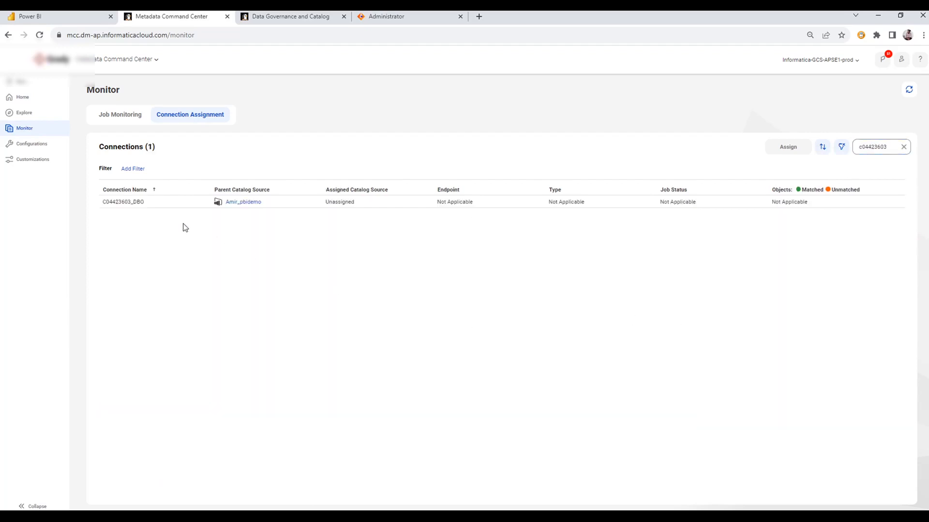
Step: Start assigning the C04423603_DBO connection and filter the available catalog sources by the name c04488388
click(894, 203)
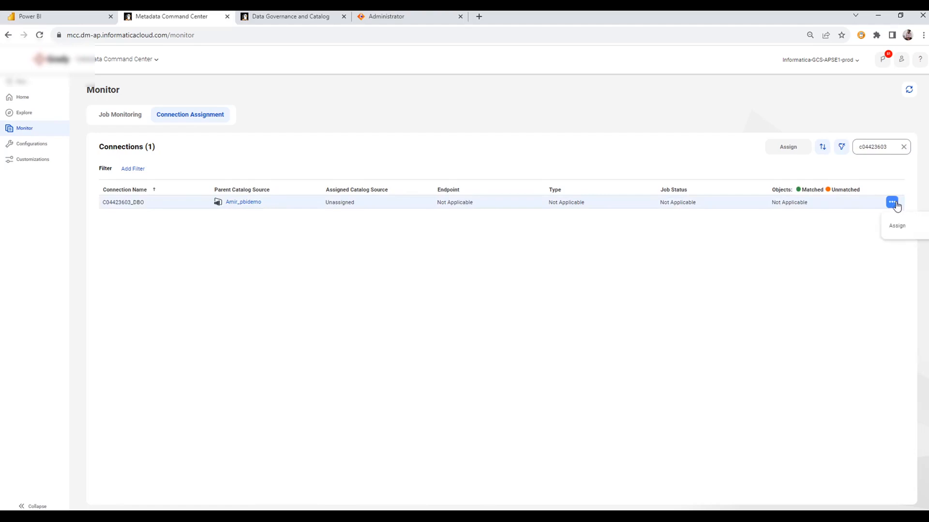
click(900, 225)
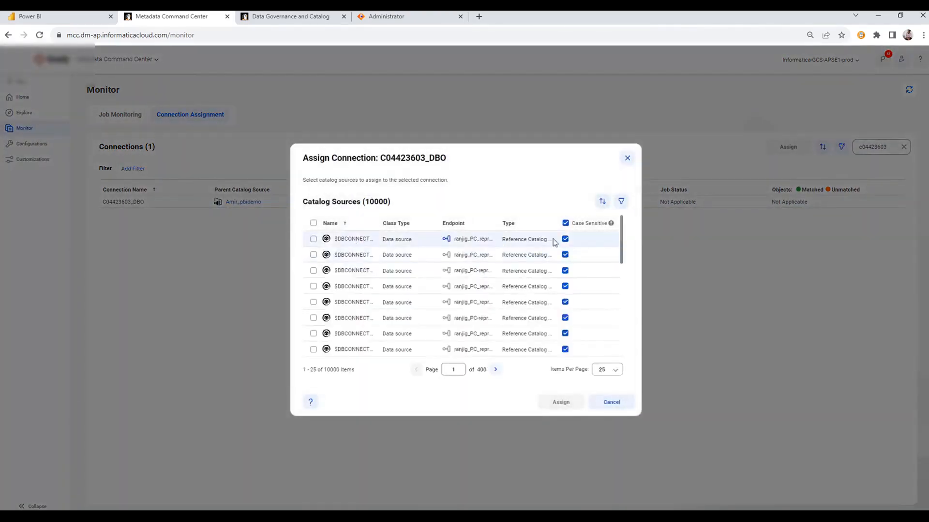
click(621, 201)
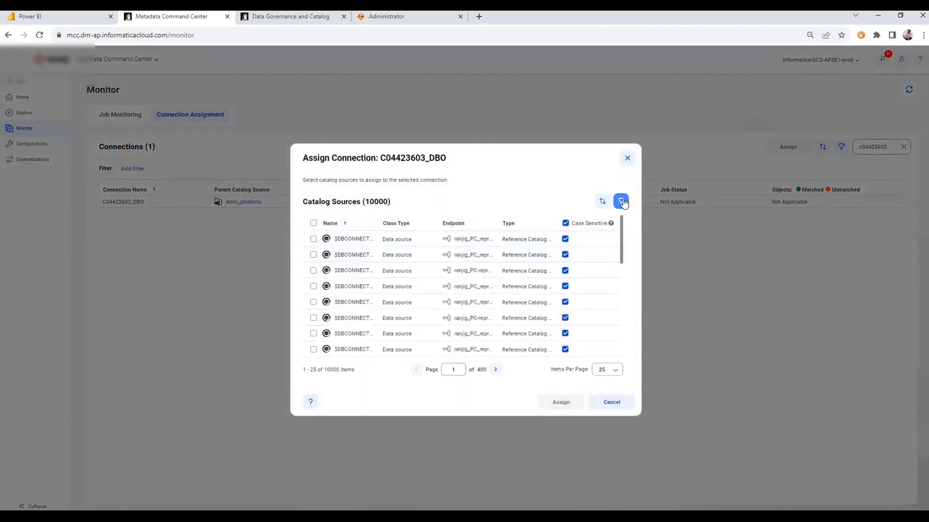
click(341, 225)
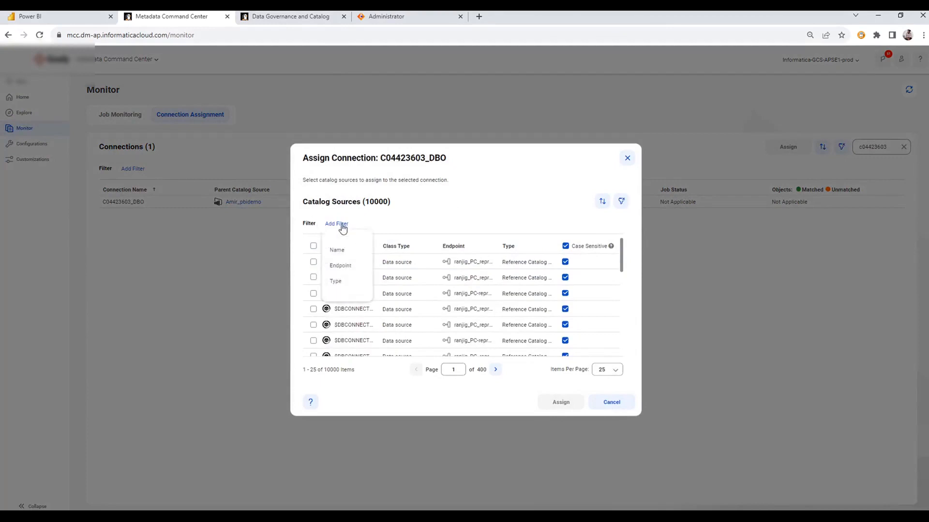
click(338, 250)
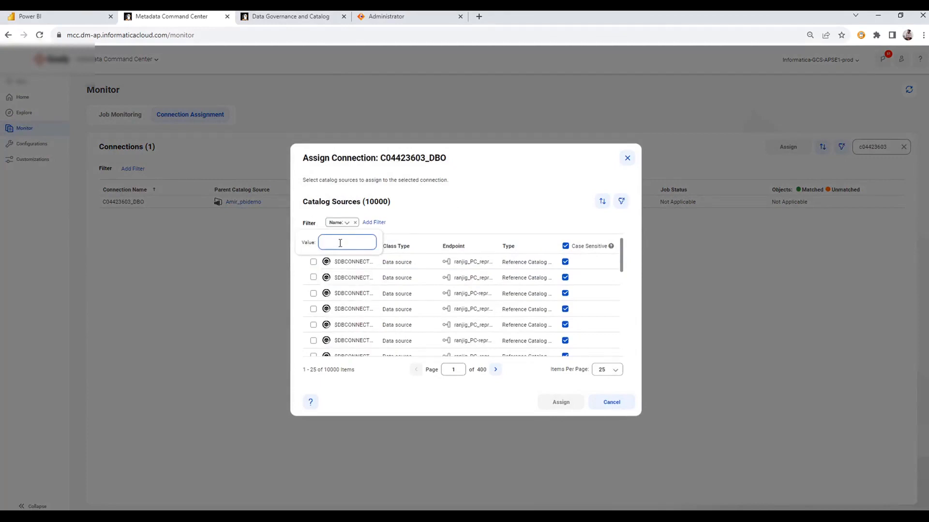
click(340, 243)
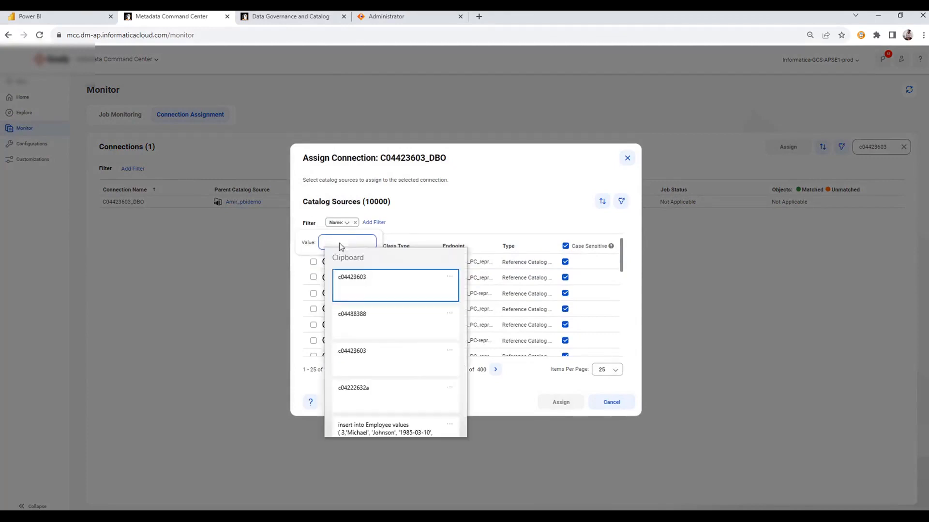
click(371, 321)
key(Return)
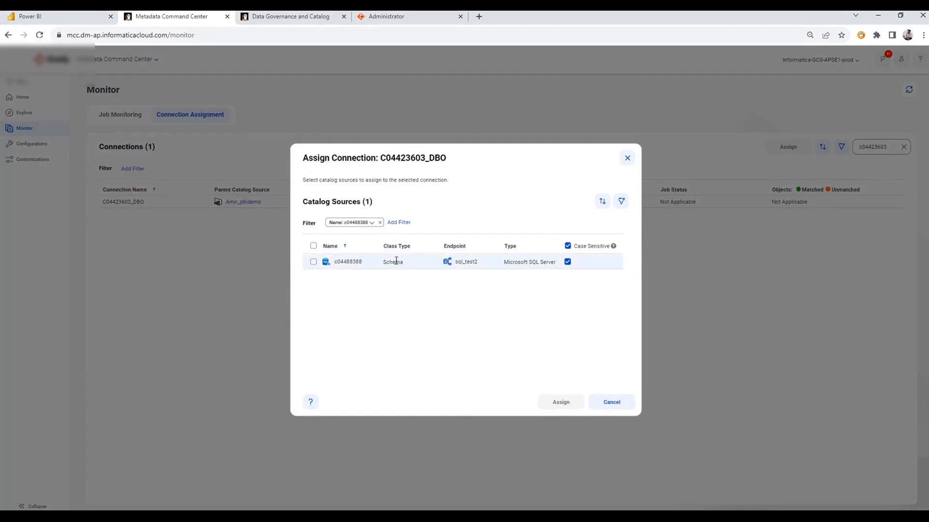
Step: Assign the c04488388 SQL Server schema to the connection and check the Connection Assignment Job's task statuses
click(314, 262)
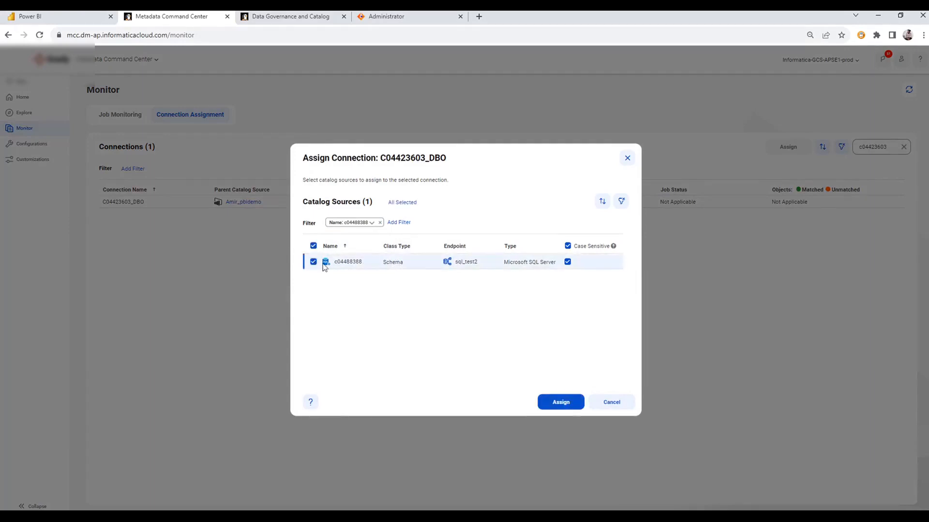
click(564, 404)
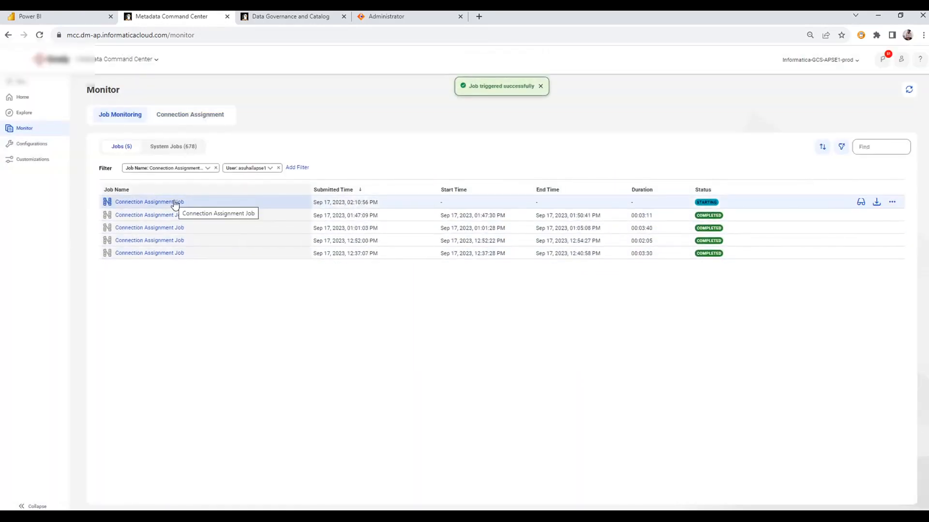
click(176, 203)
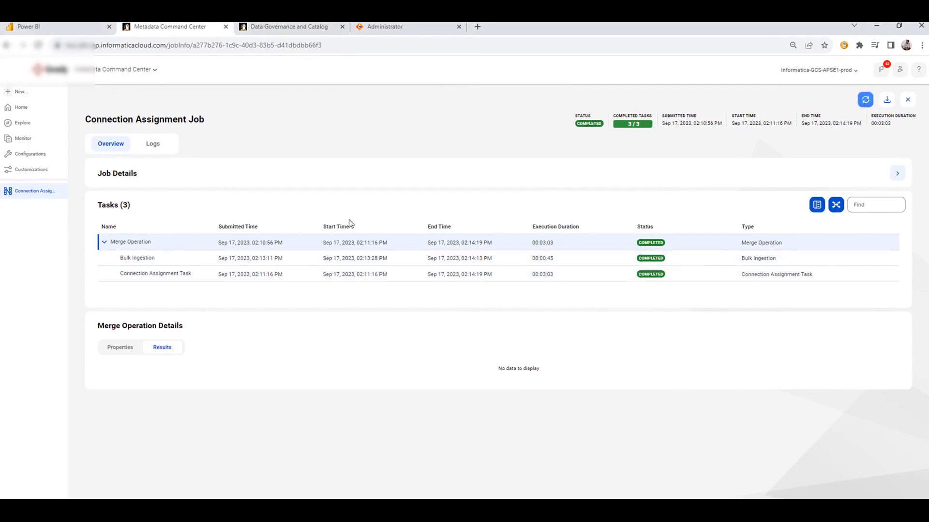
click(23, 140)
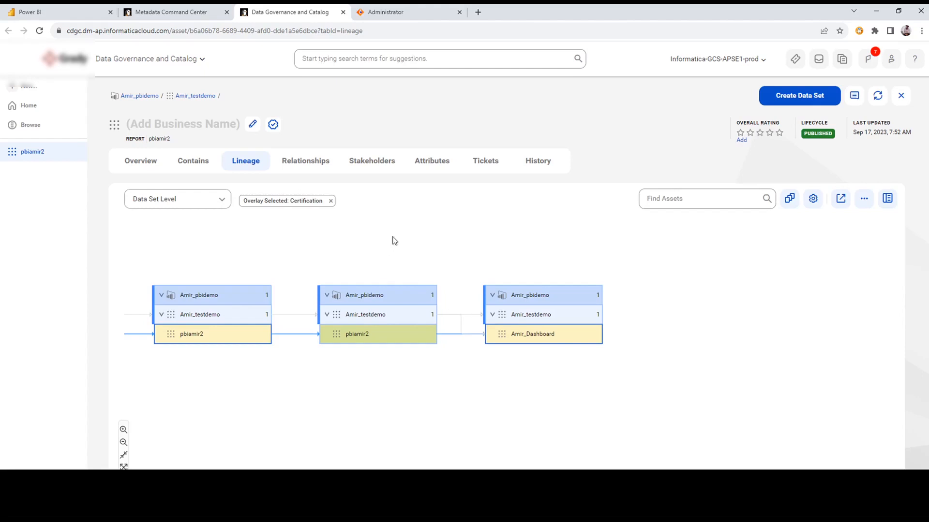
Step: Switch to Data Governance and Catalog, reload the pbiamir2 report's lineage and expand it upstream to trace the flow from the Employee table
click(39, 31)
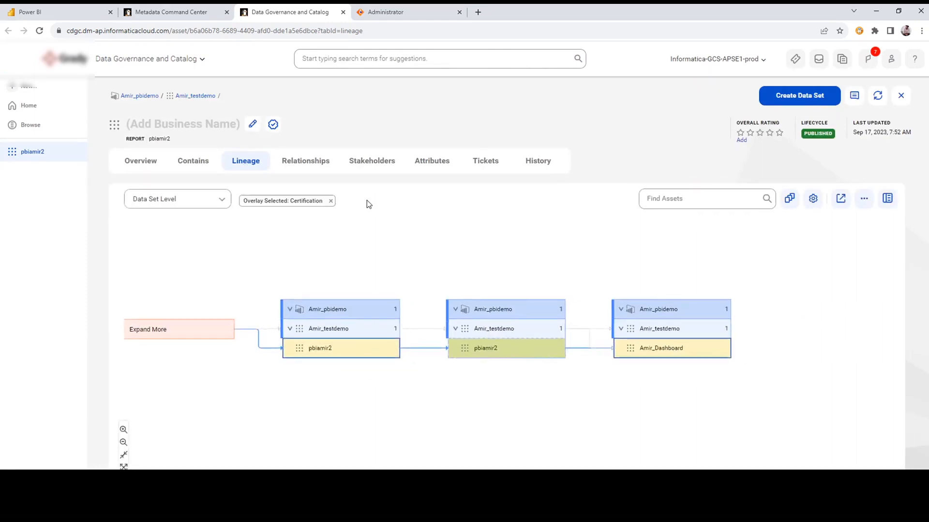
click(152, 336)
click(177, 399)
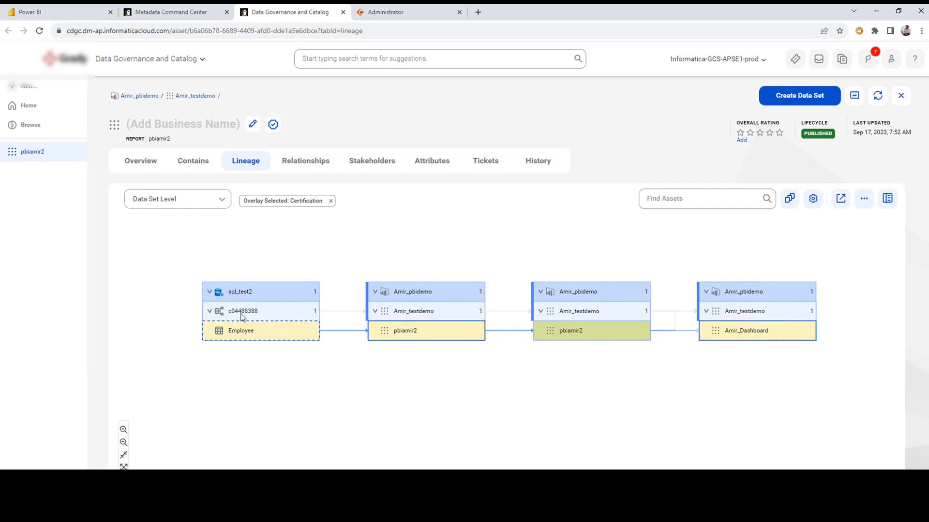
mouse_move(242, 314)
mouse_move(413, 338)
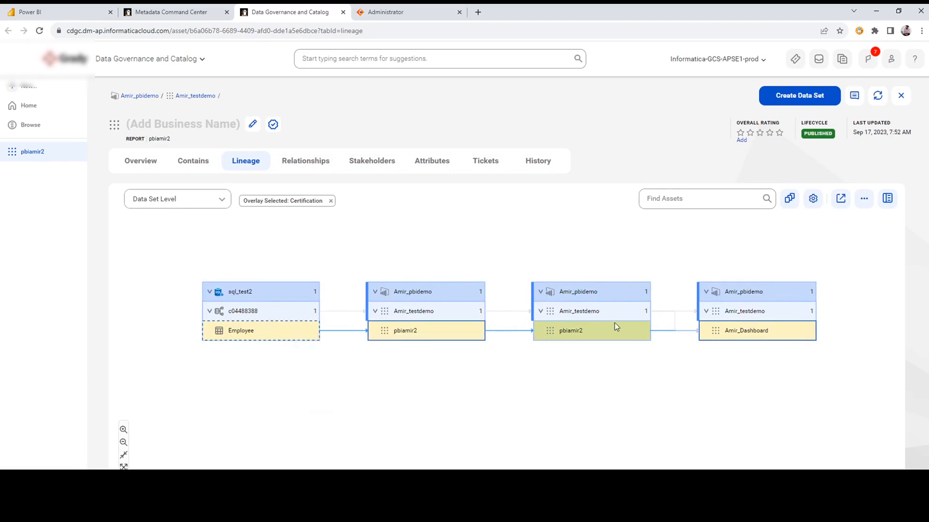